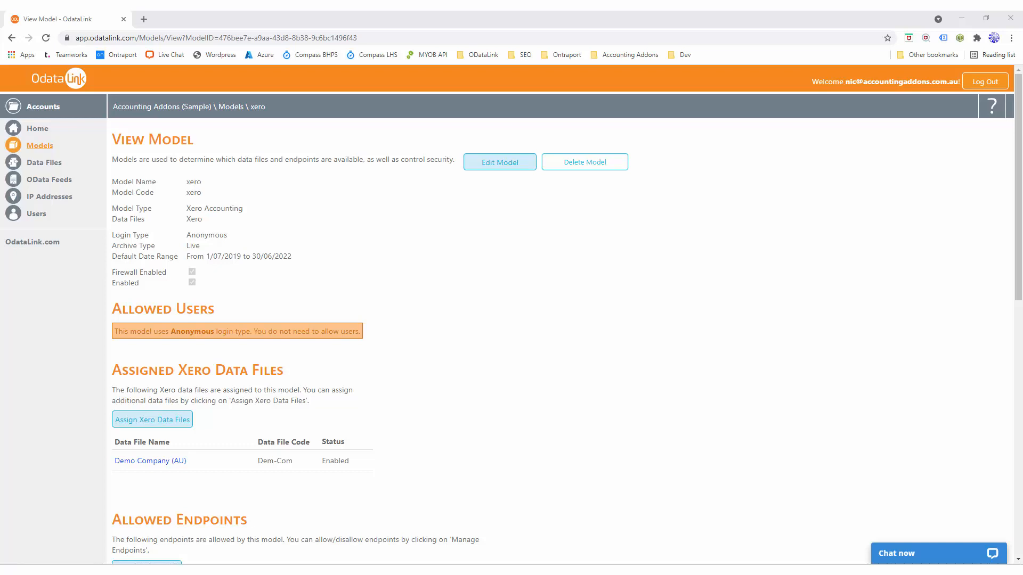
# Step: Copy the OData feed URL for the Demo Company (AU) data file of the xero model
pyautogui.scroll(-6, 319, 299)
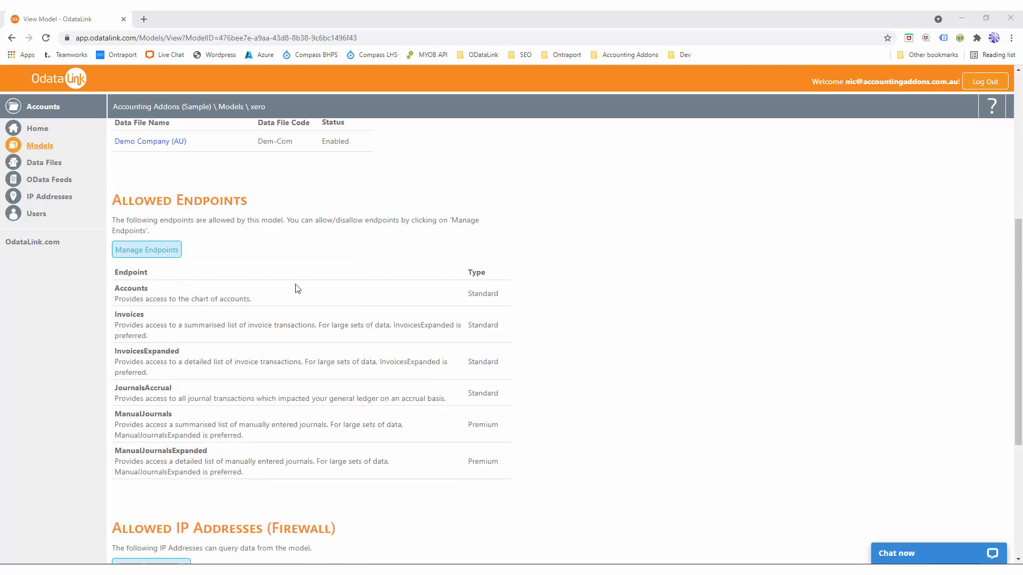
pyautogui.scroll(-5, 383, 296)
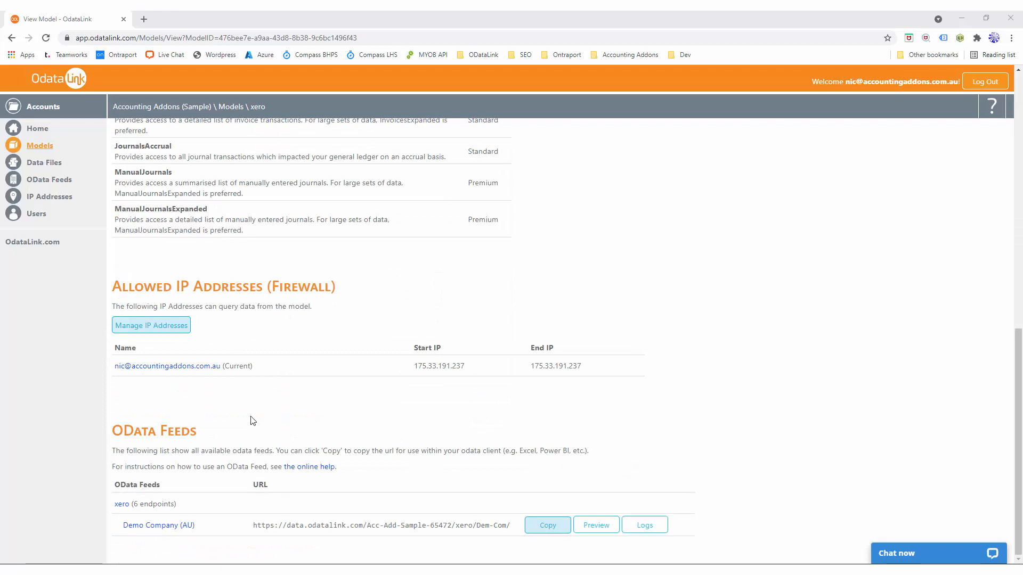
pyautogui.click(557, 521)
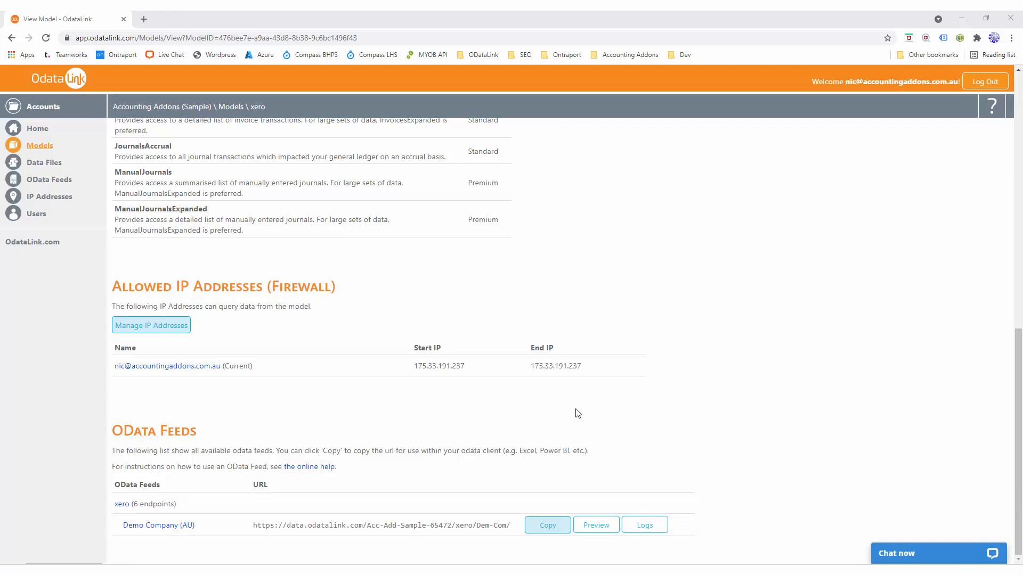
pyautogui.click(541, 525)
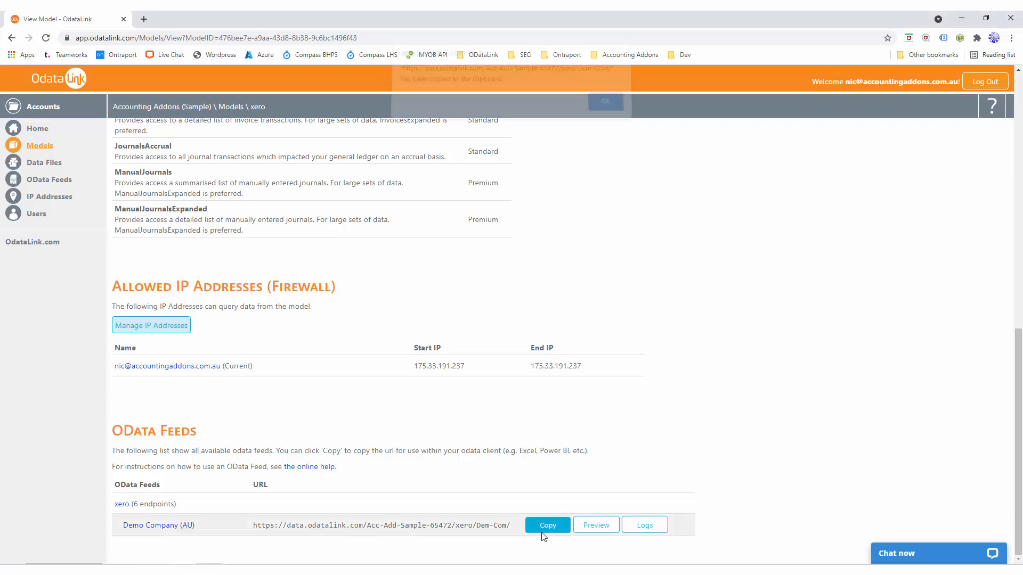
pyautogui.click(607, 116)
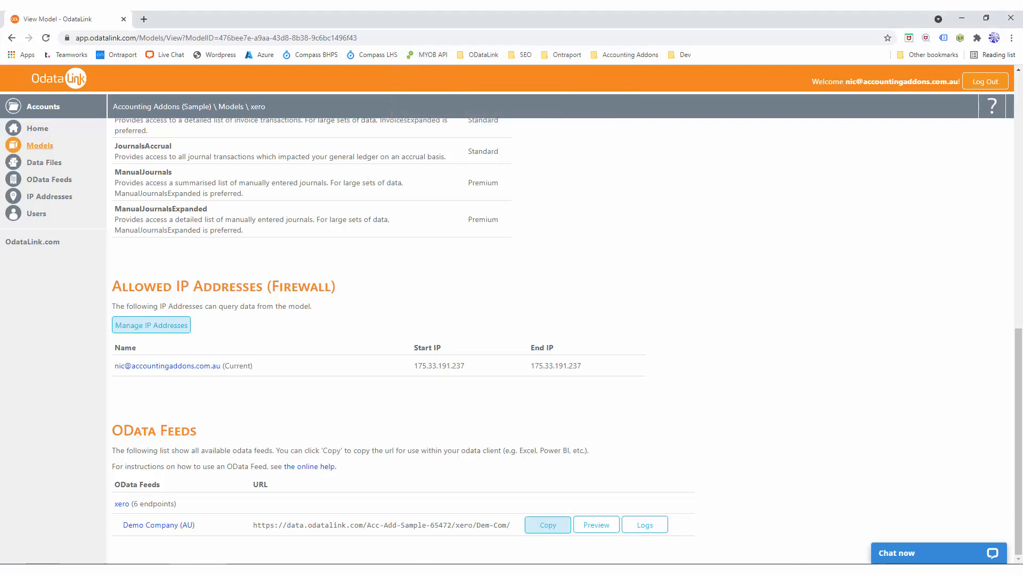
# Step: Switch to Power BI Desktop and connect to an OData feed using the copied URL
pyautogui.click(432, 571)
pyautogui.click(100, 71)
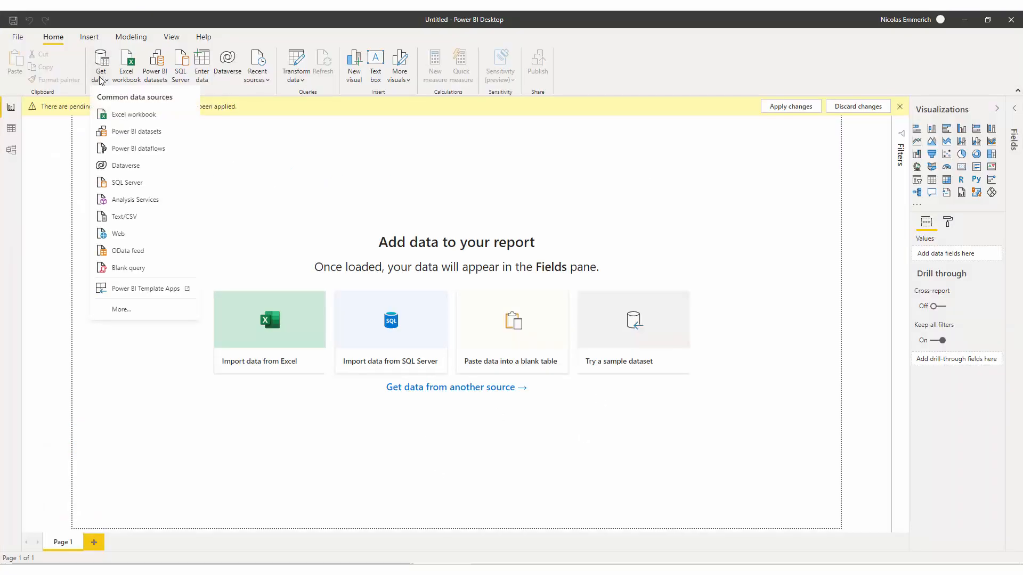
pyautogui.click(130, 251)
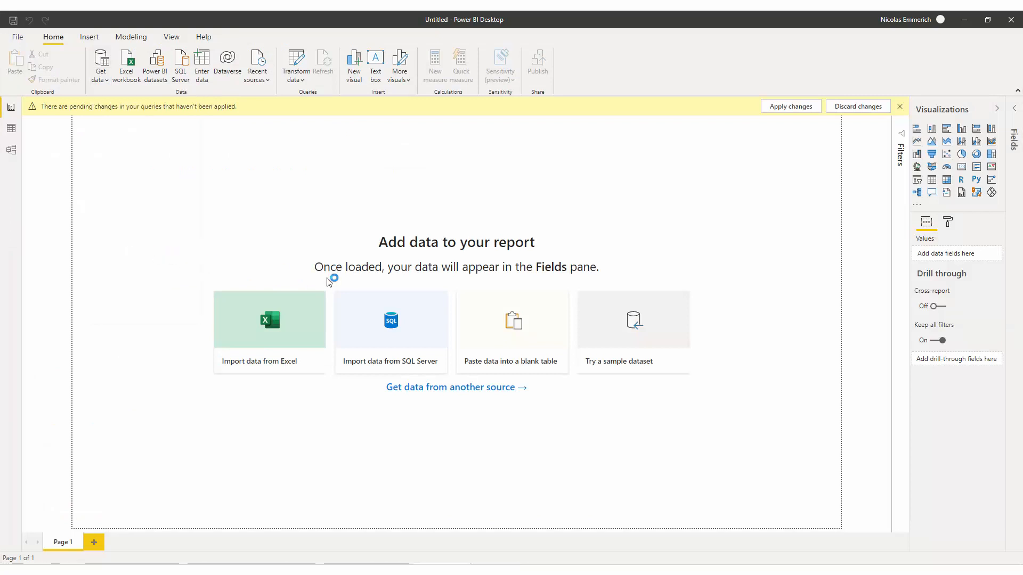
pyautogui.hotkey('ctrl', 'v')
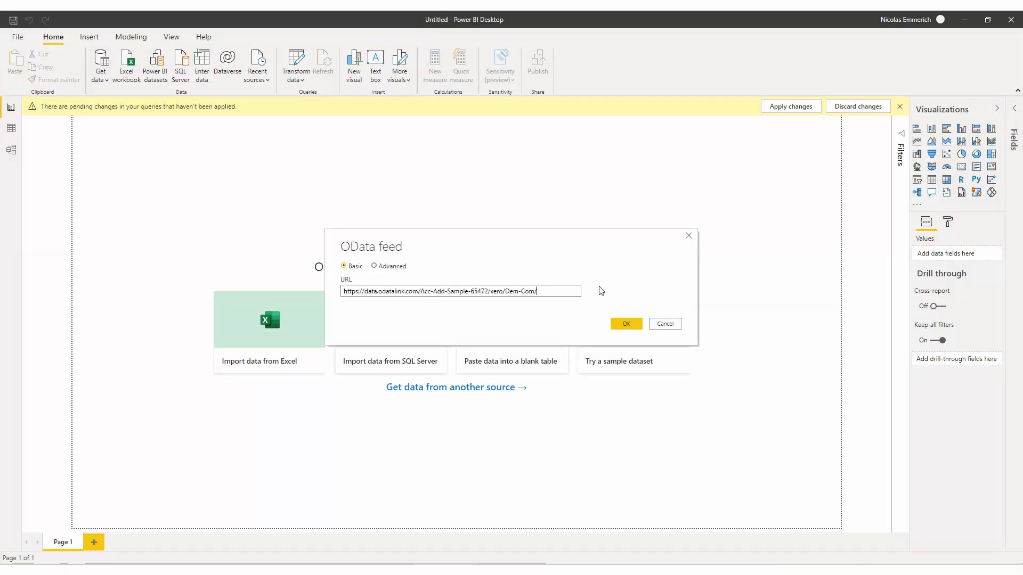
pyautogui.click(623, 324)
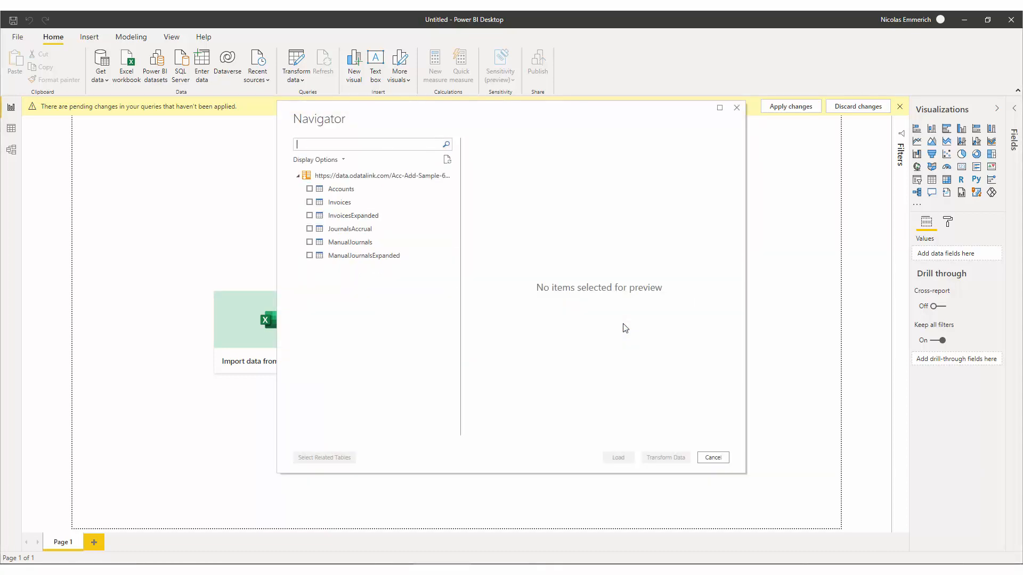
# Step: Select the Invoices table from the feed and open it for transformation
pyautogui.click(352, 203)
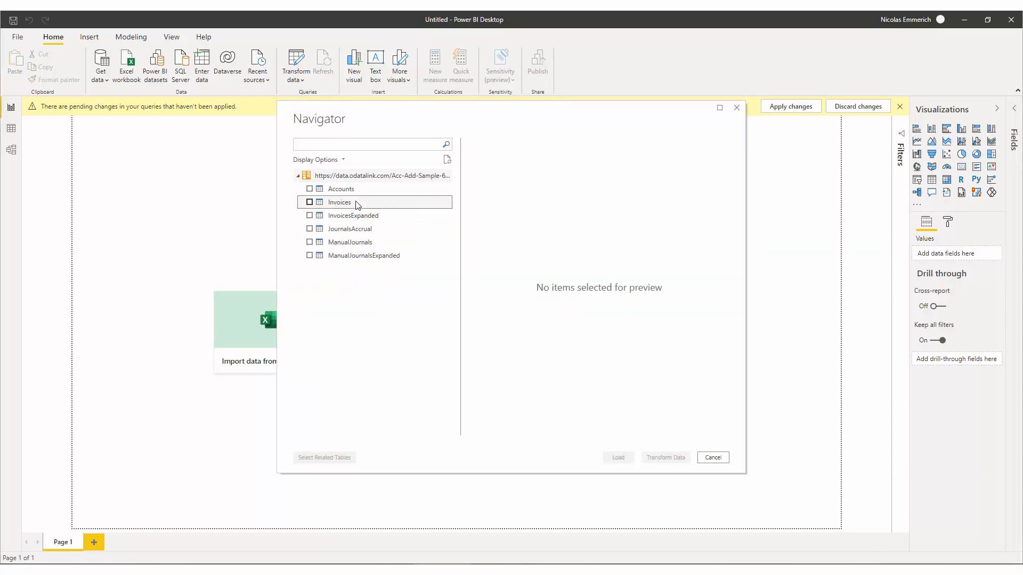
pyautogui.click(309, 202)
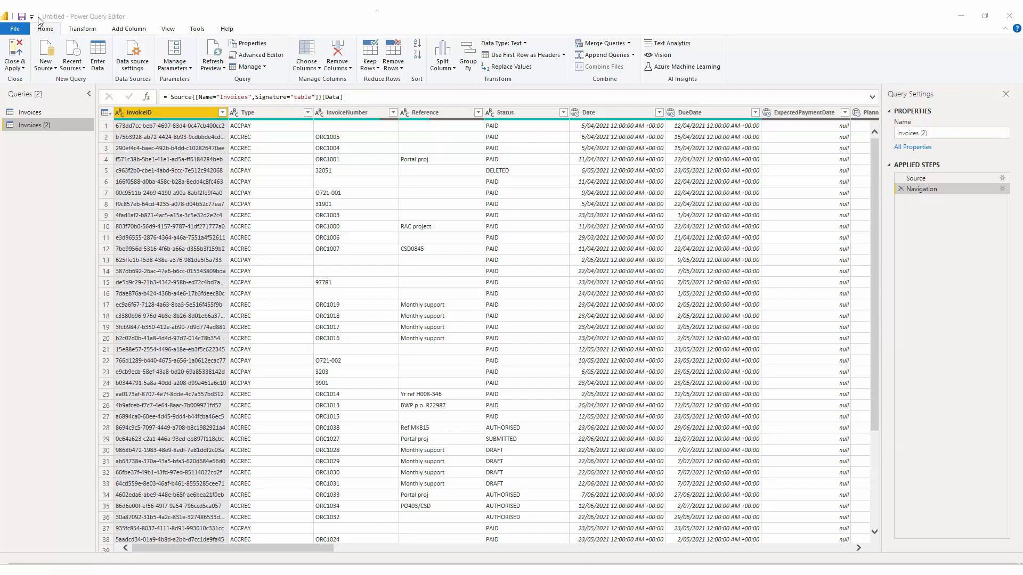
# Step: Browse the Power Query Editor ribbon tabs
pyautogui.click(88, 28)
pyautogui.click(129, 29)
pyautogui.click(168, 29)
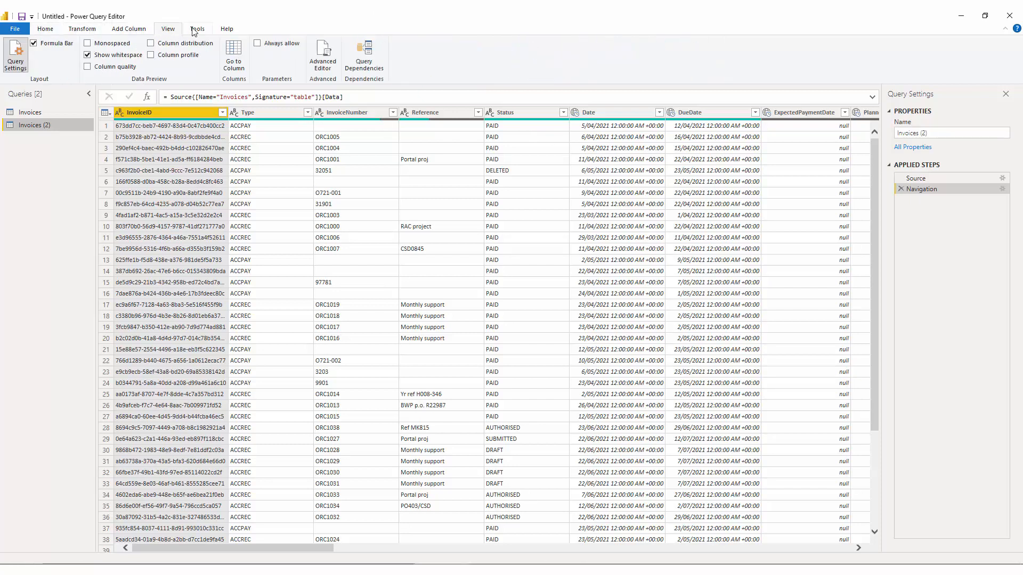
pyautogui.click(197, 28)
pyautogui.click(128, 29)
pyautogui.click(82, 29)
pyautogui.click(44, 30)
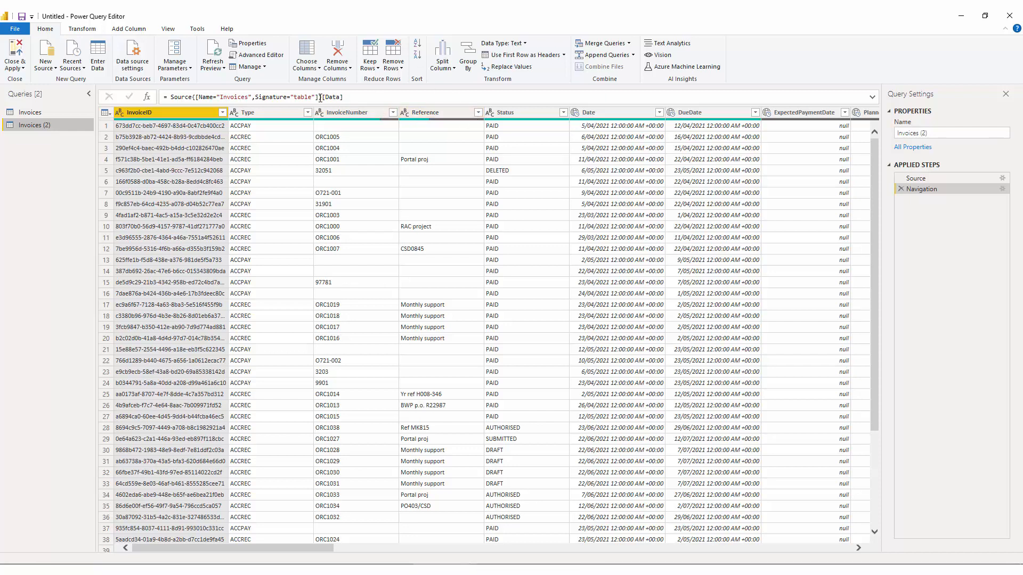
# Step: Filter the Type column to keep only ACCREC rows
pyautogui.click(307, 113)
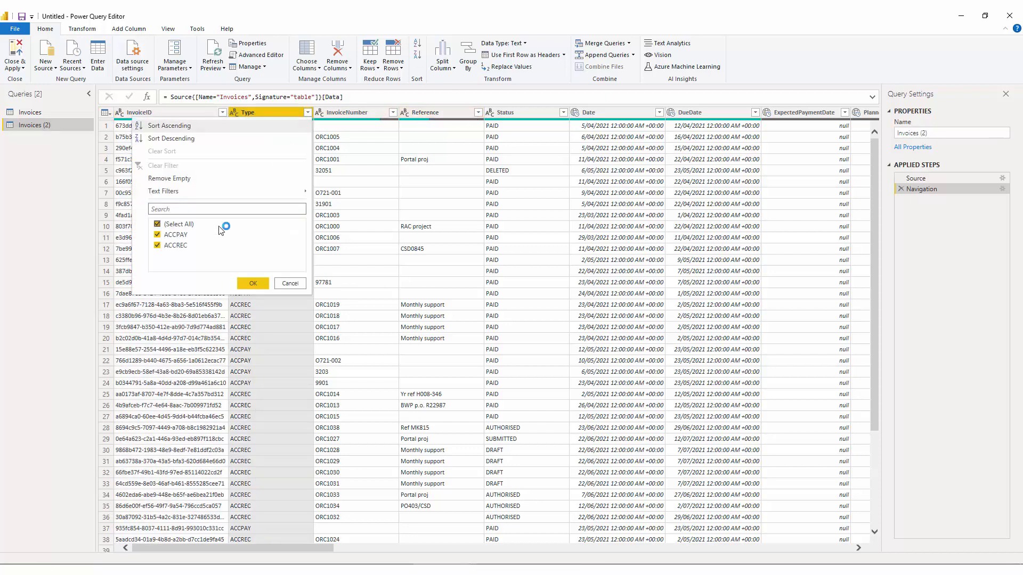
pyautogui.click(157, 224)
pyautogui.click(157, 245)
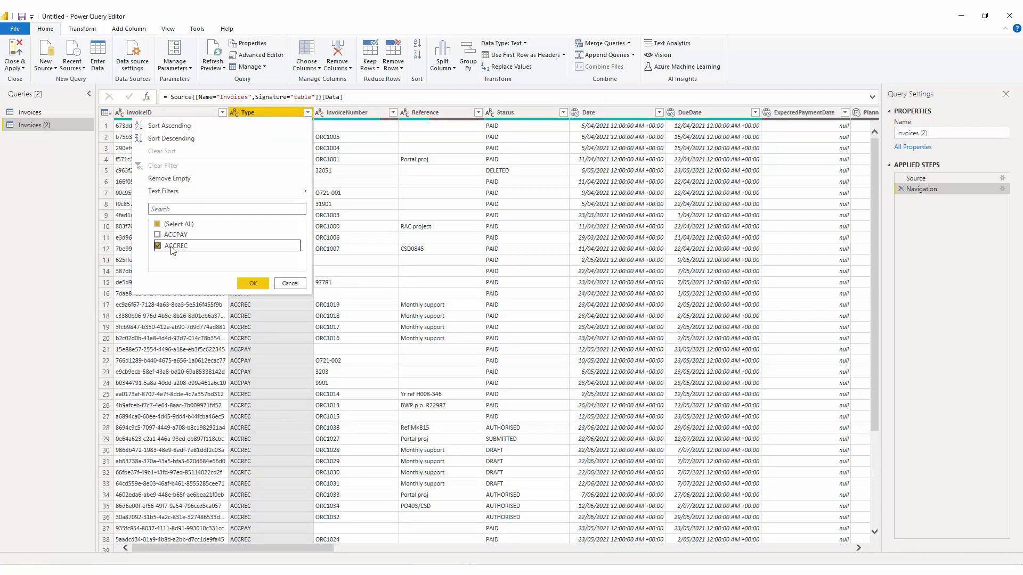
pyautogui.click(253, 285)
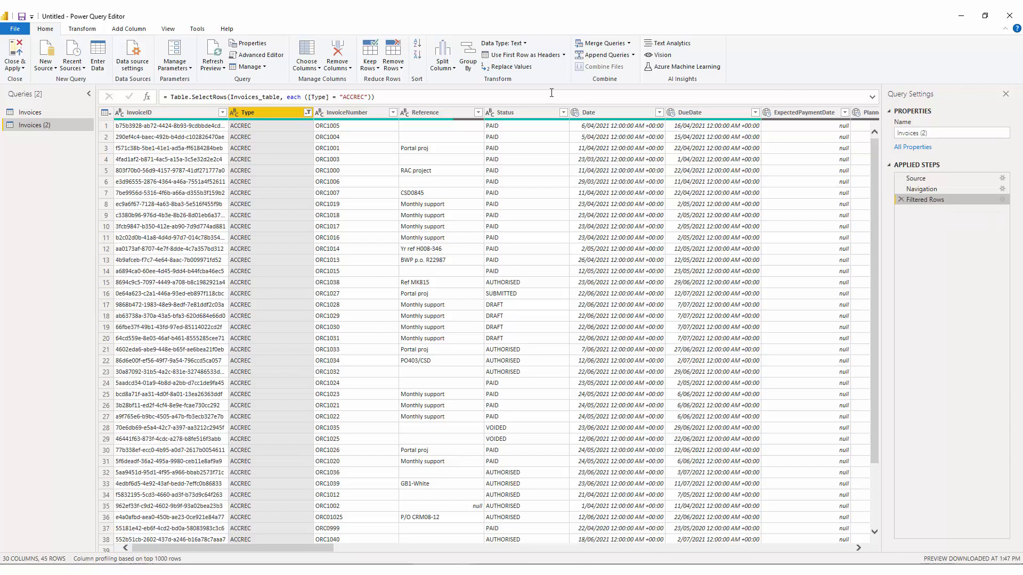
# Step: Inspect the filter step's formula and its Filter Rows settings
pyautogui.click(377, 97)
pyautogui.hotkey('ctrl', 'a')
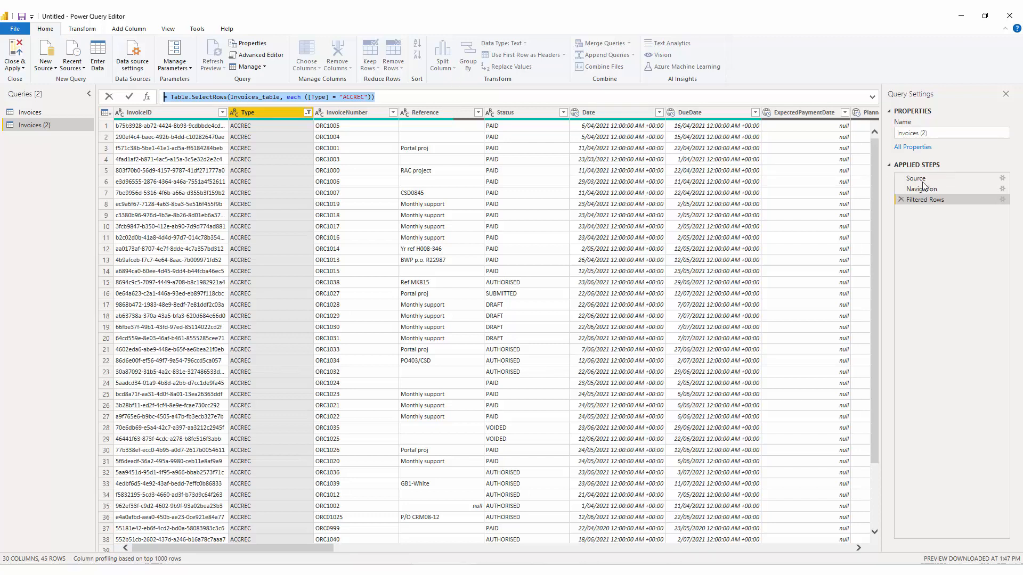
pyautogui.click(913, 200)
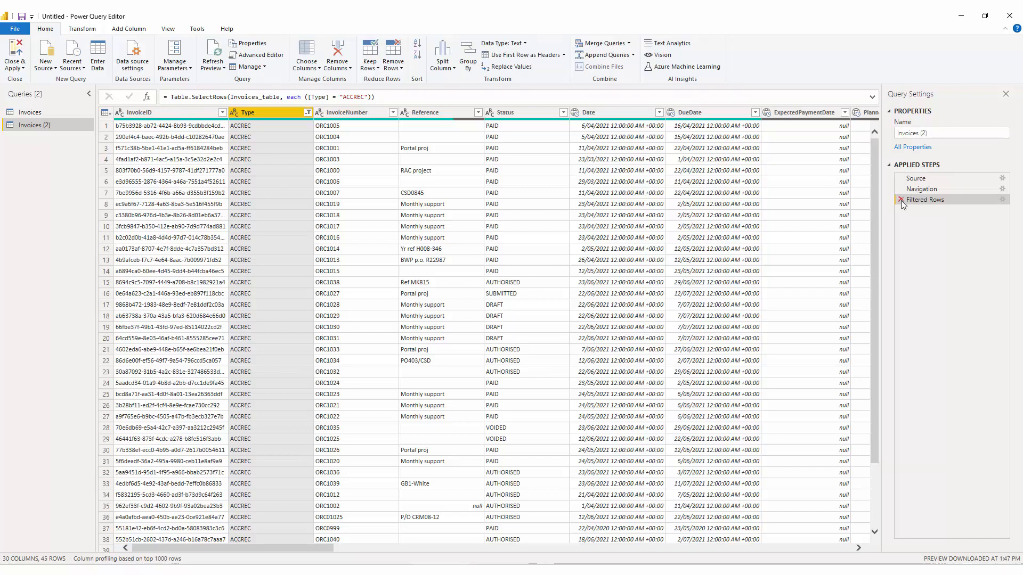
pyautogui.click(1002, 200)
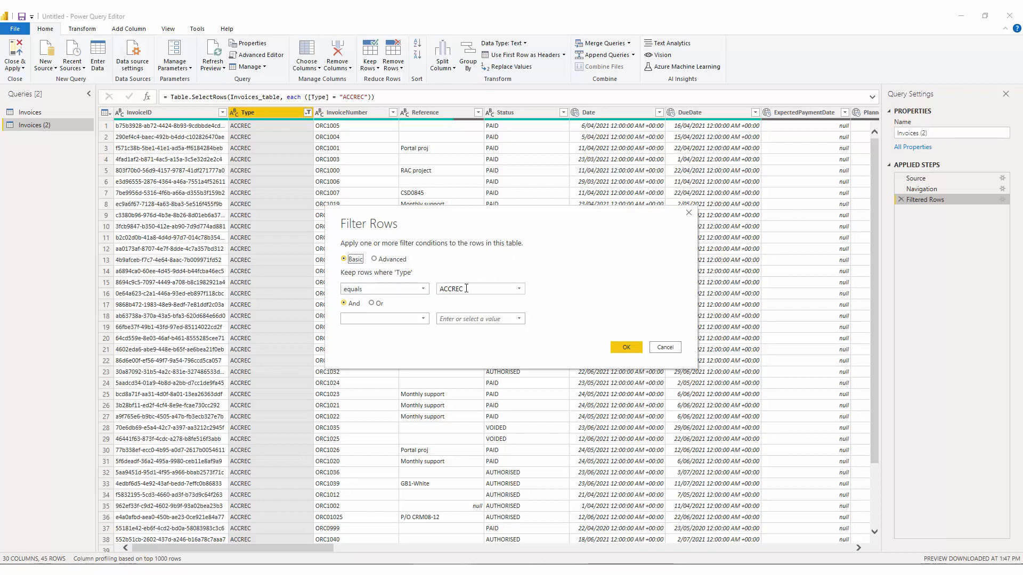
pyautogui.click(407, 288)
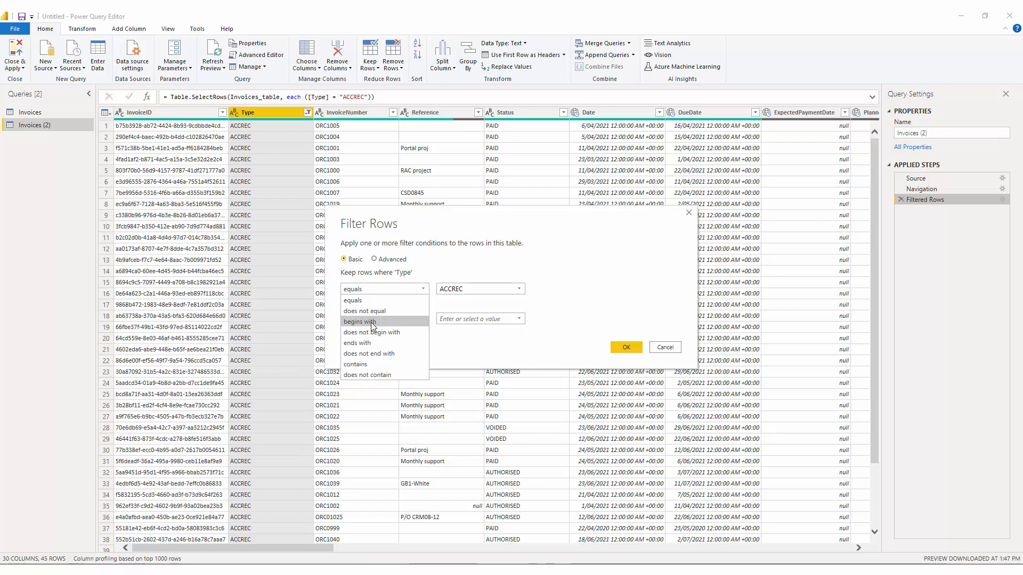
pyautogui.click(516, 274)
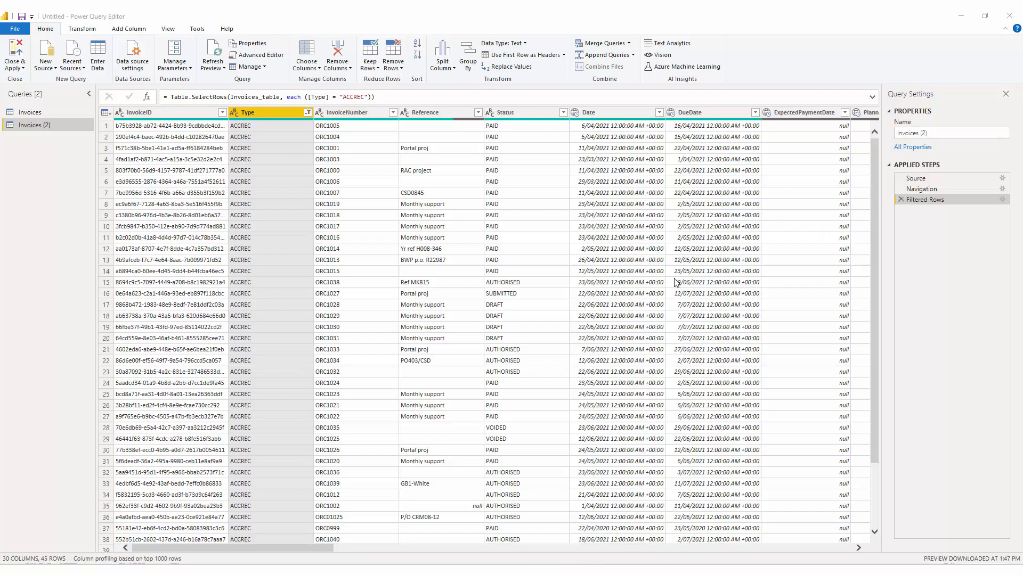
# Step: Rename the filter step to FilterACCREC
pyautogui.rightClick(930, 201)
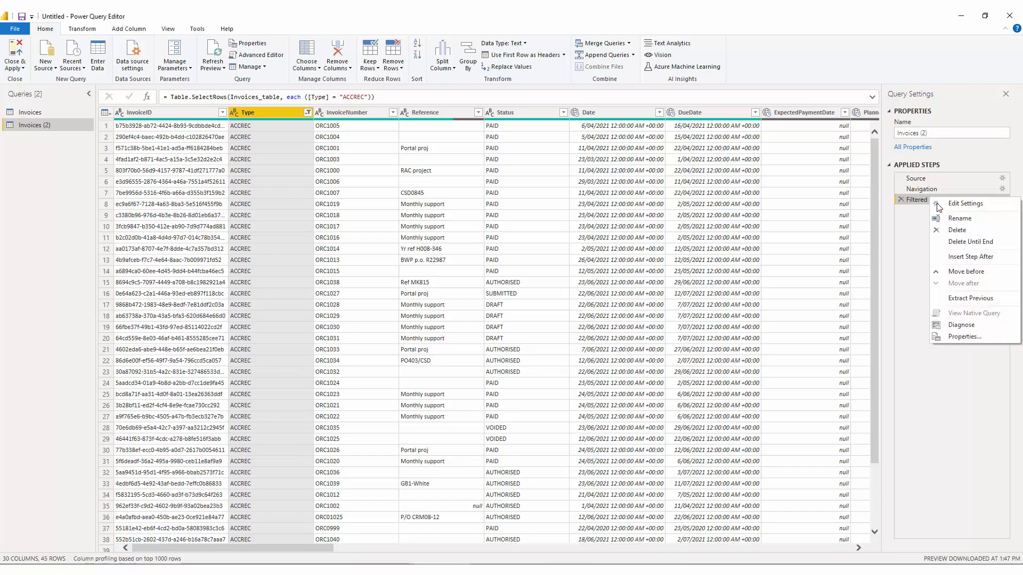
pyautogui.click(958, 218)
pyautogui.write('F')
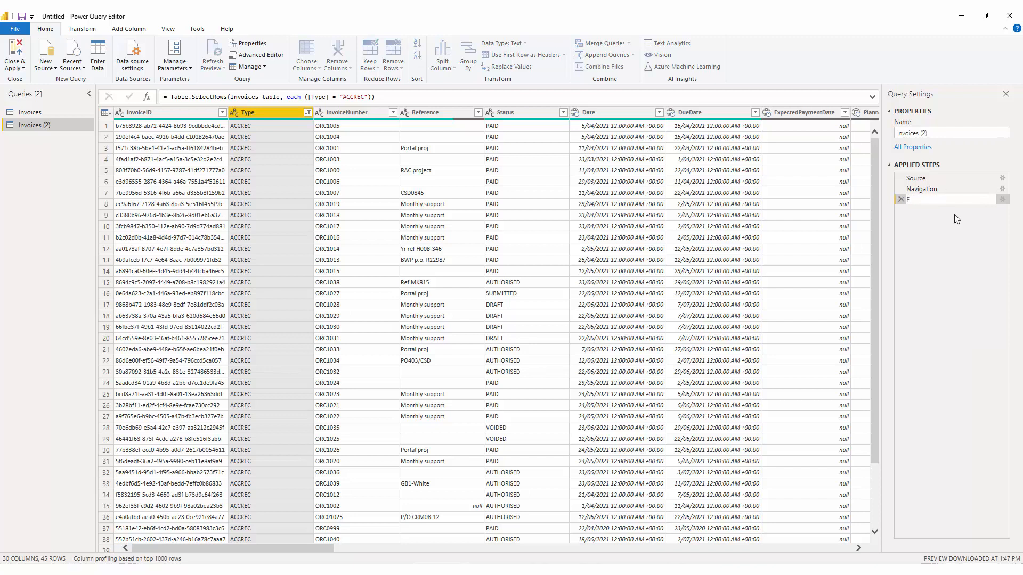
pyautogui.write('ilter')
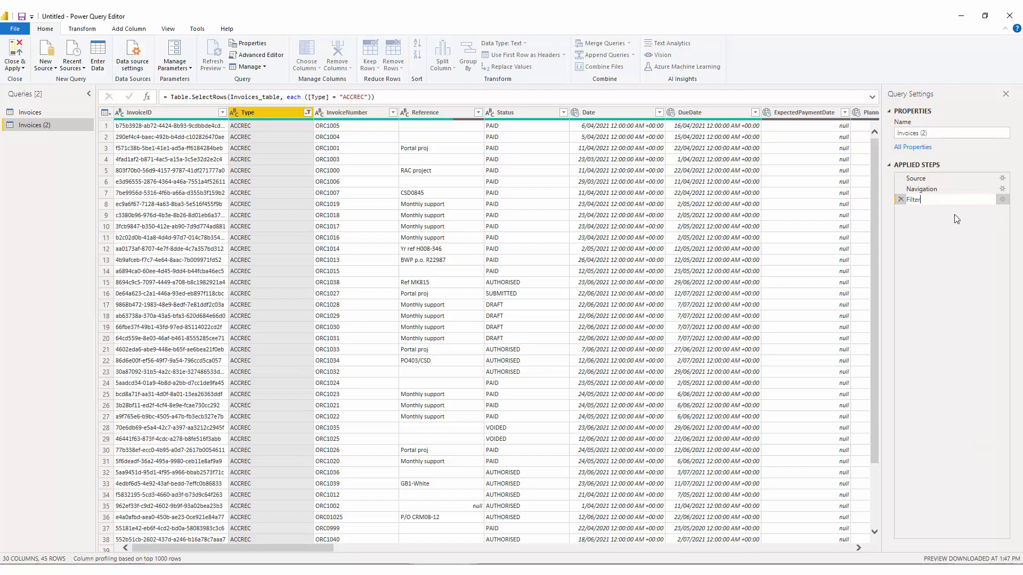
pyautogui.write('ACCREC')
pyautogui.press('Return')
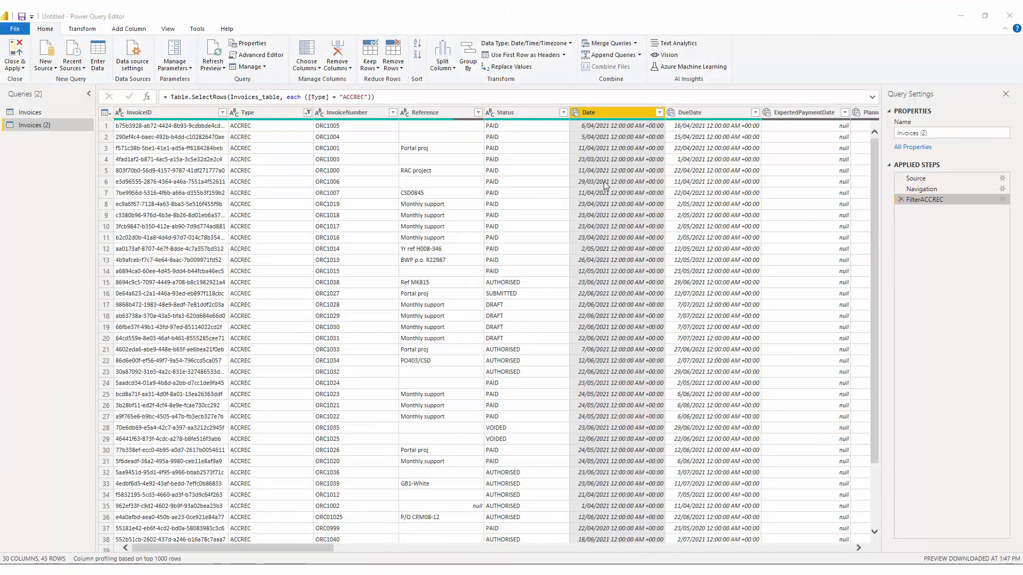
# Step: Sort the Date column ascending and rename the sort step to SortByDate
pyautogui.click(660, 113)
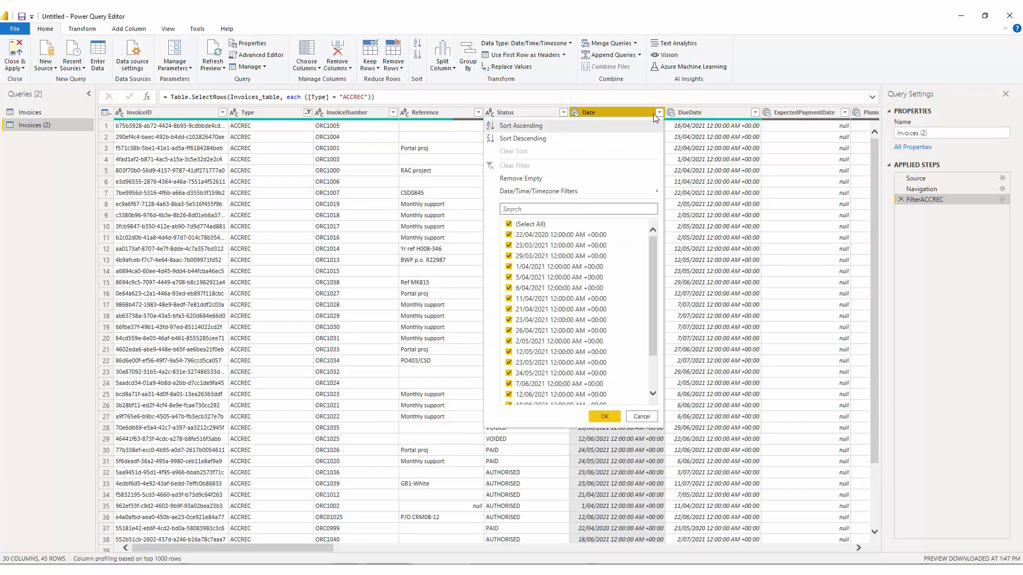
pyautogui.click(539, 126)
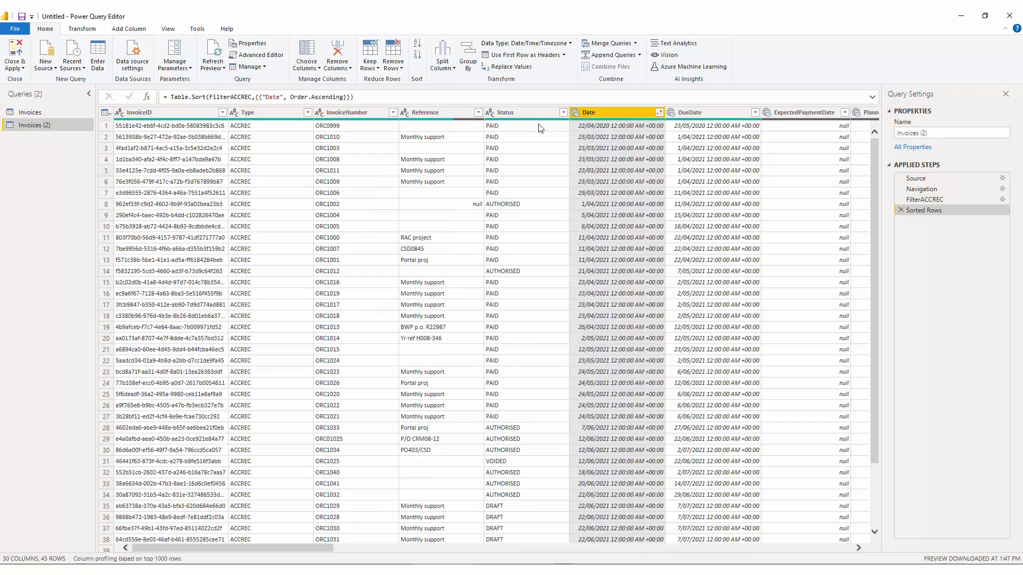
pyautogui.rightClick(939, 210)
pyautogui.click(974, 235)
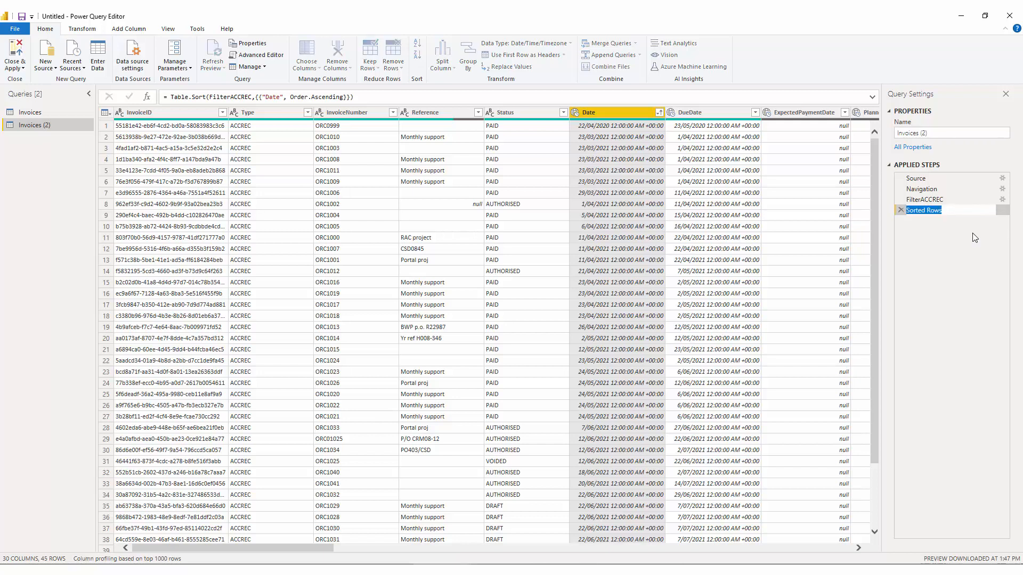
pyautogui.write('SortByDate')
pyautogui.press('Return')
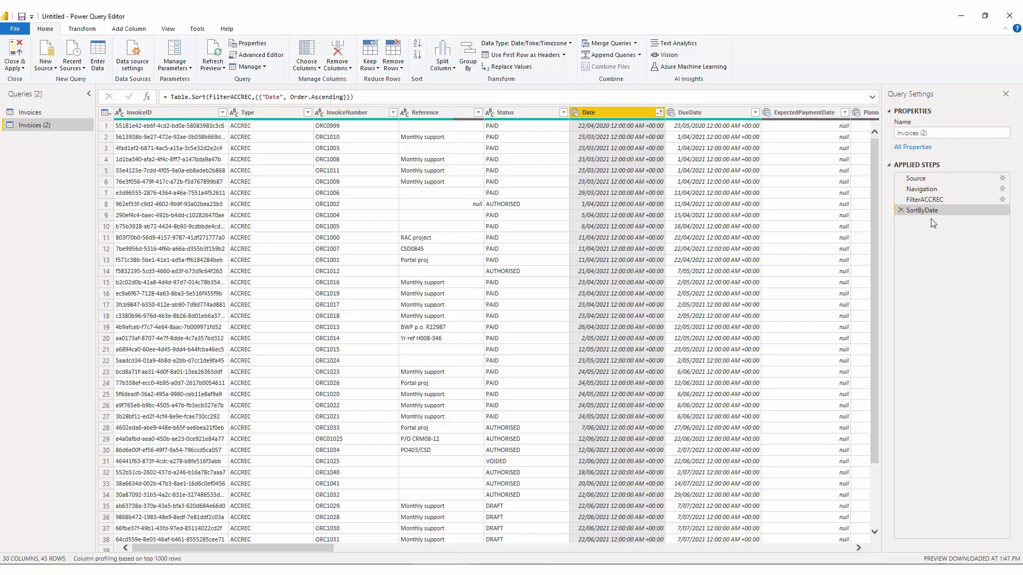
pyautogui.moveTo(931, 213); pyautogui.dragTo(955, 217)
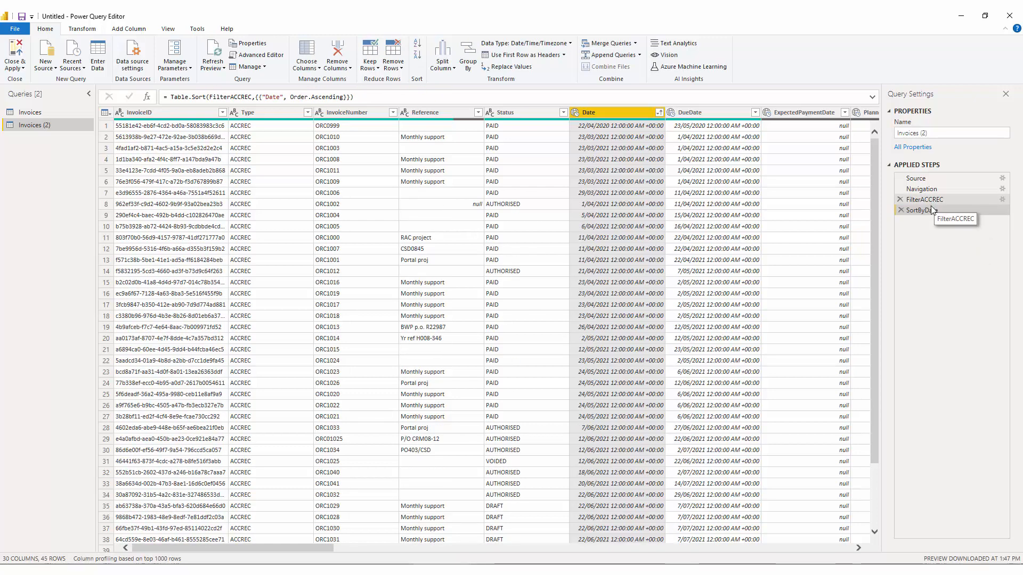
pyautogui.rightClick(925, 212)
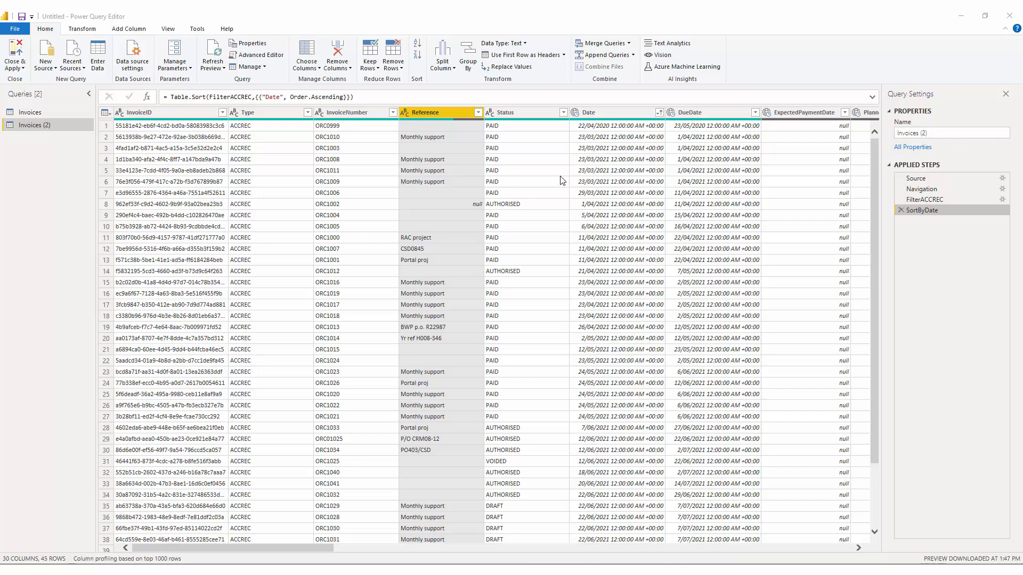
# Step: Move the Status column before the Reference column
pyautogui.click(531, 114)
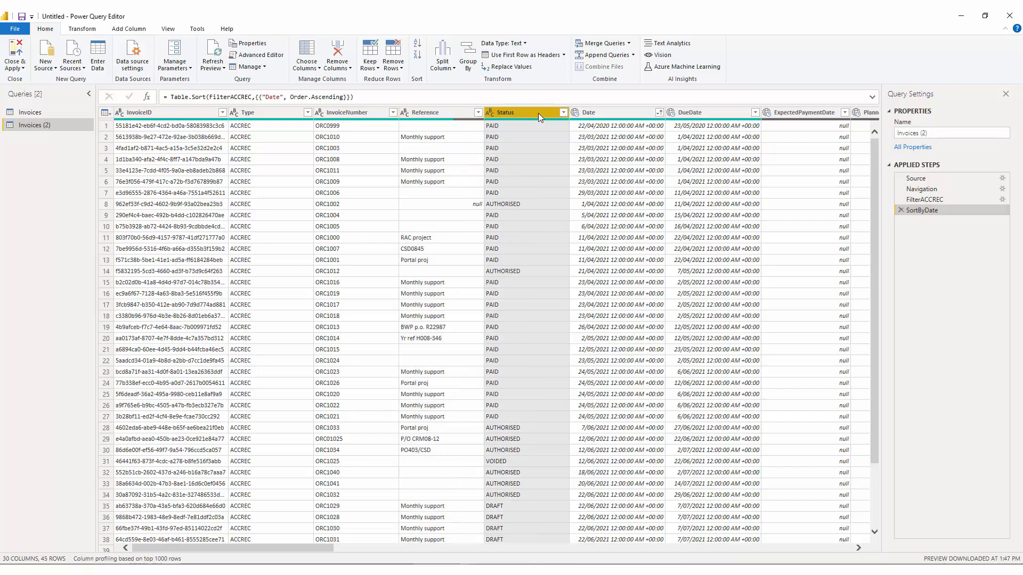
pyautogui.moveTo(538, 113); pyautogui.dragTo(435, 111)
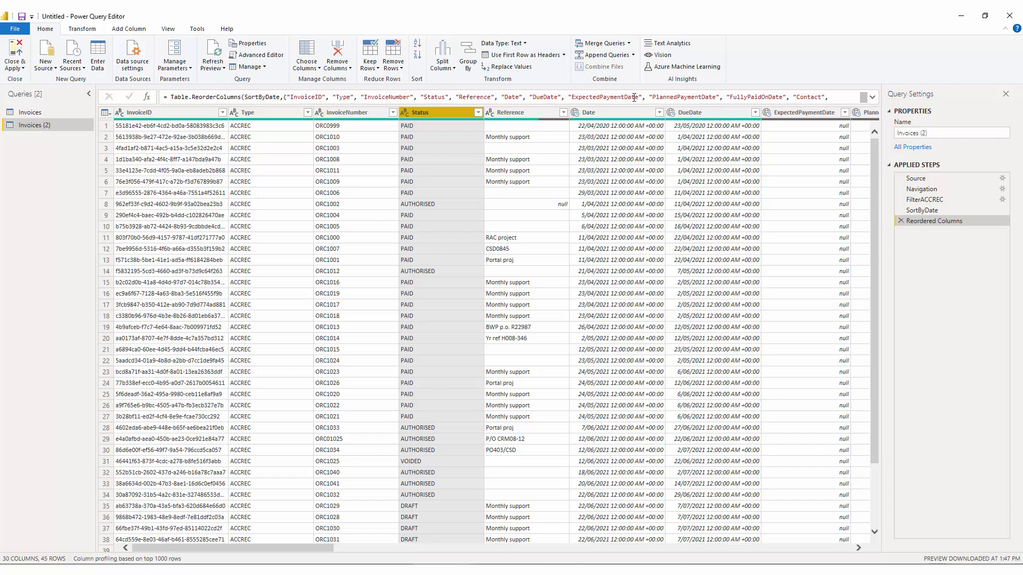
pyautogui.click(873, 98)
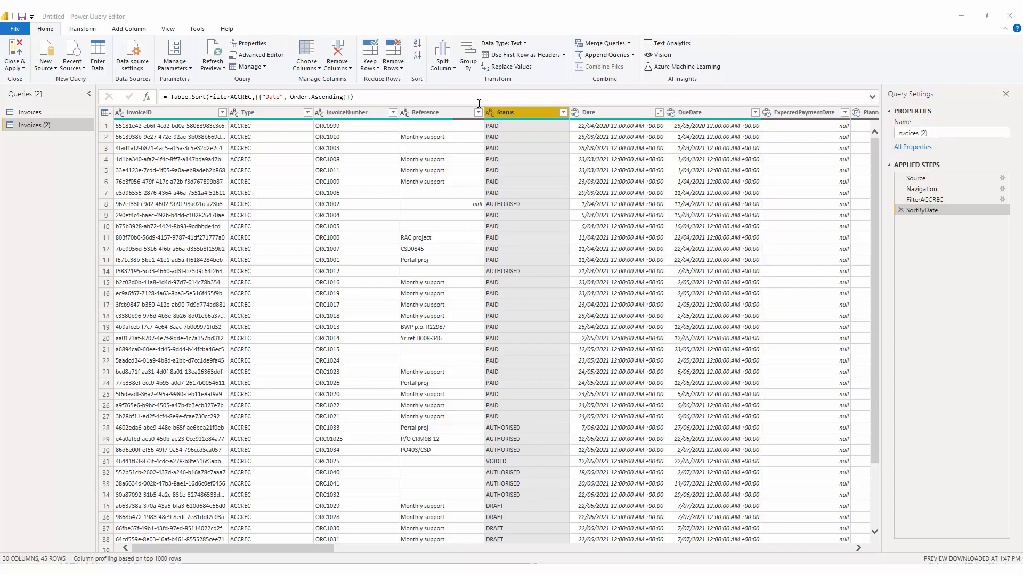
pyautogui.click(447, 112)
pyautogui.click(526, 114)
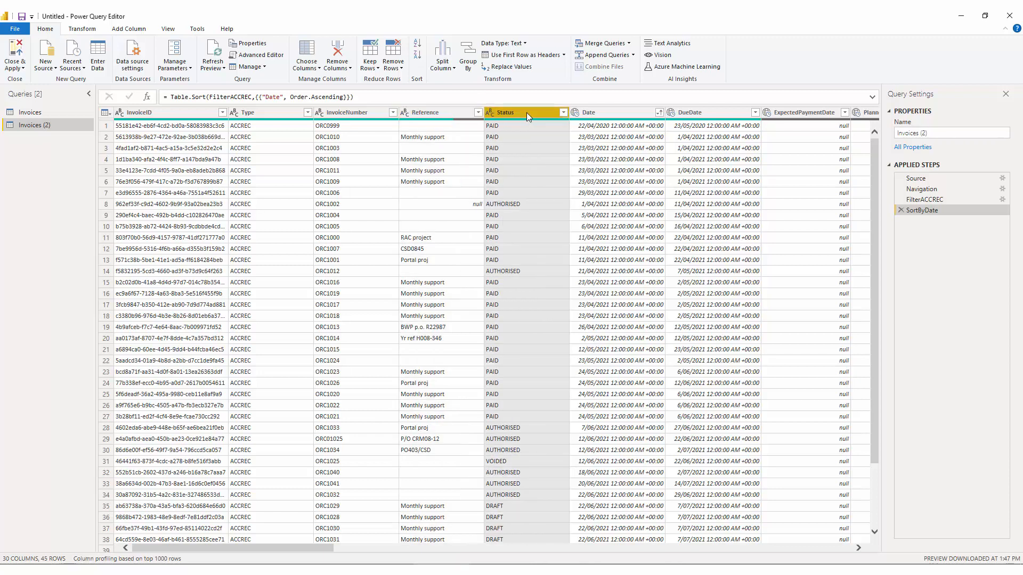
# Step: Remove the Status and Date columns from the query
pyautogui.press('Delete')
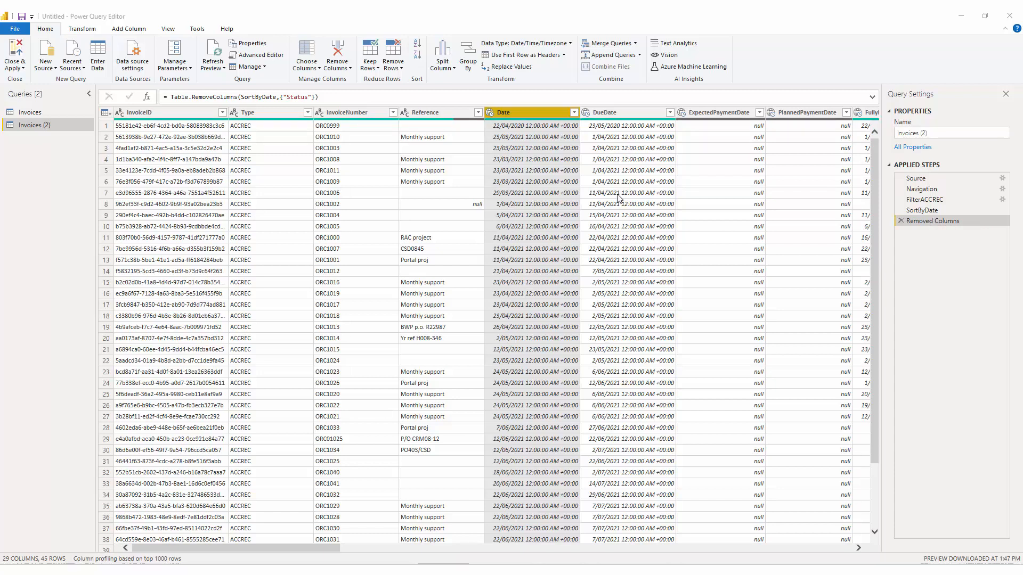
pyautogui.rightClick(536, 114)
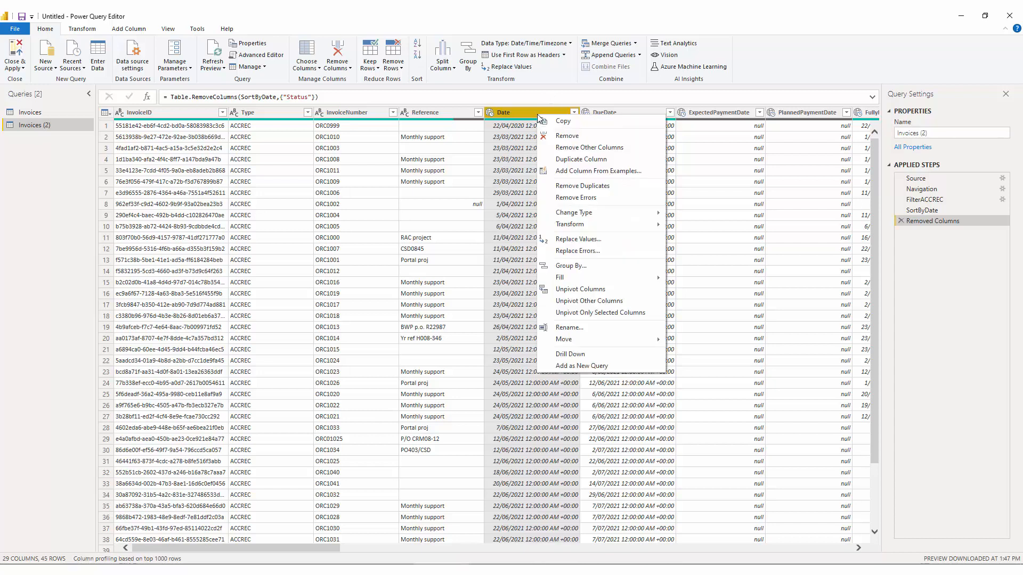
pyautogui.click(566, 136)
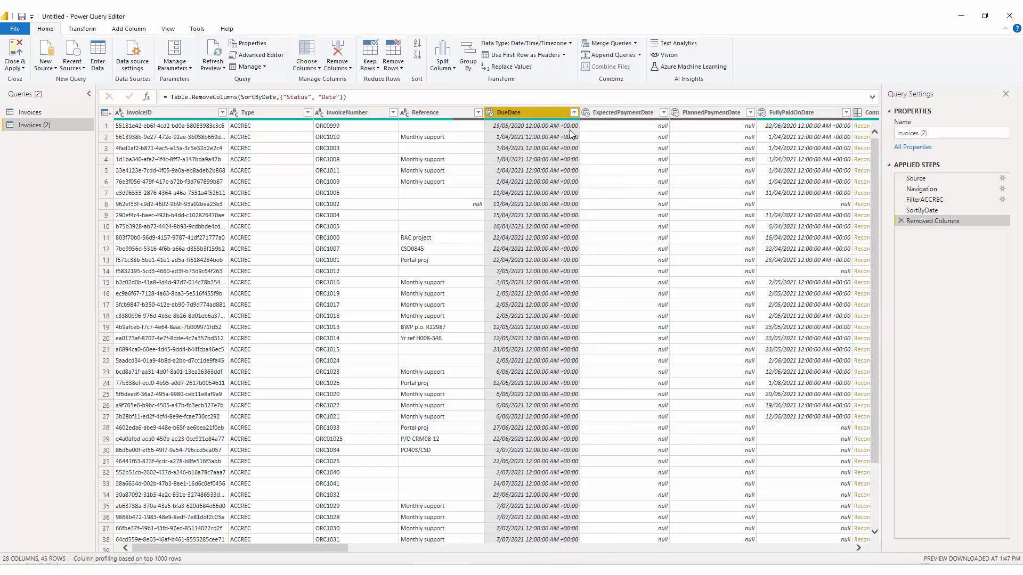
pyautogui.rightClick(540, 114)
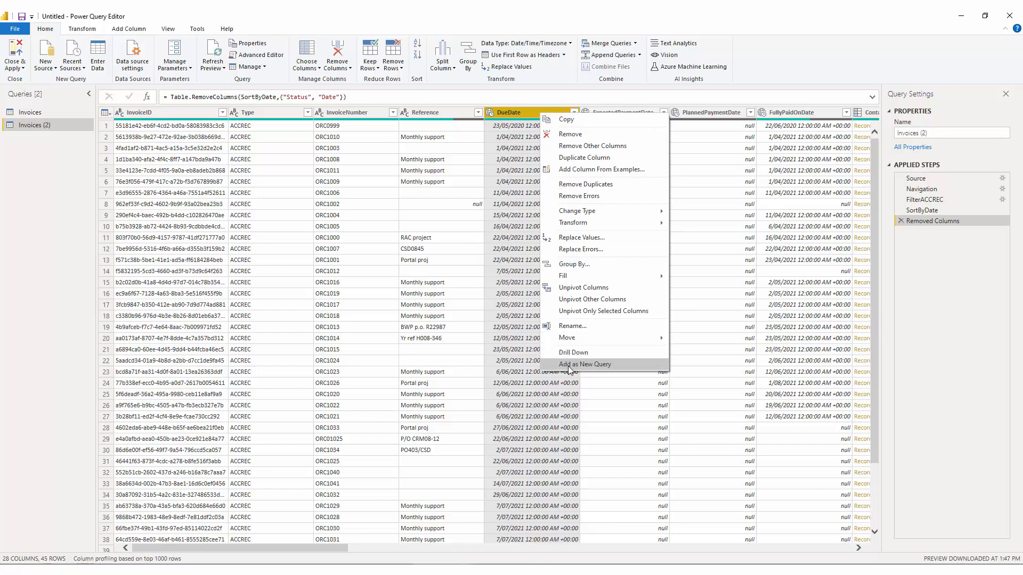
pyautogui.moveTo(622, 221)
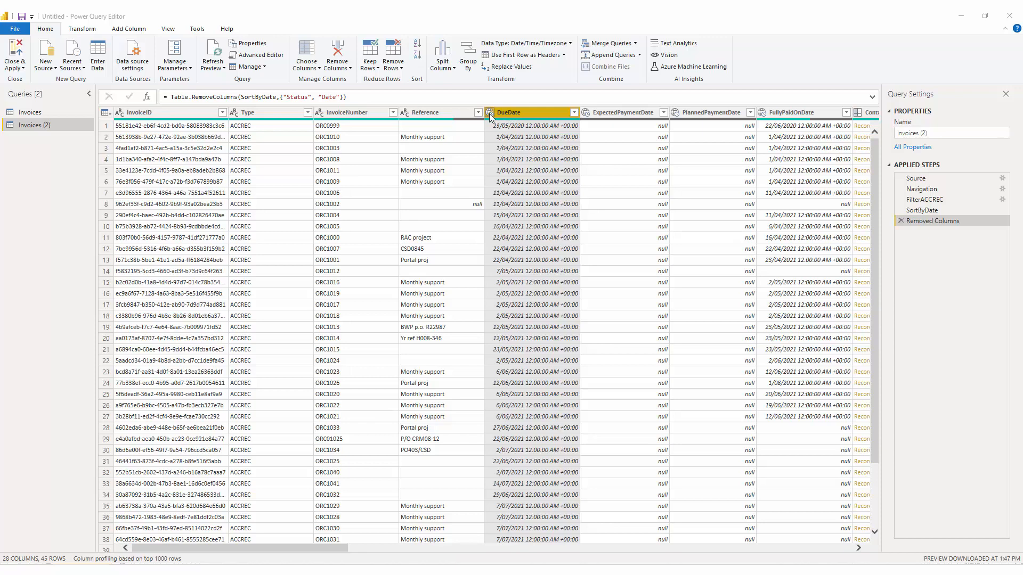
pyautogui.click(447, 112)
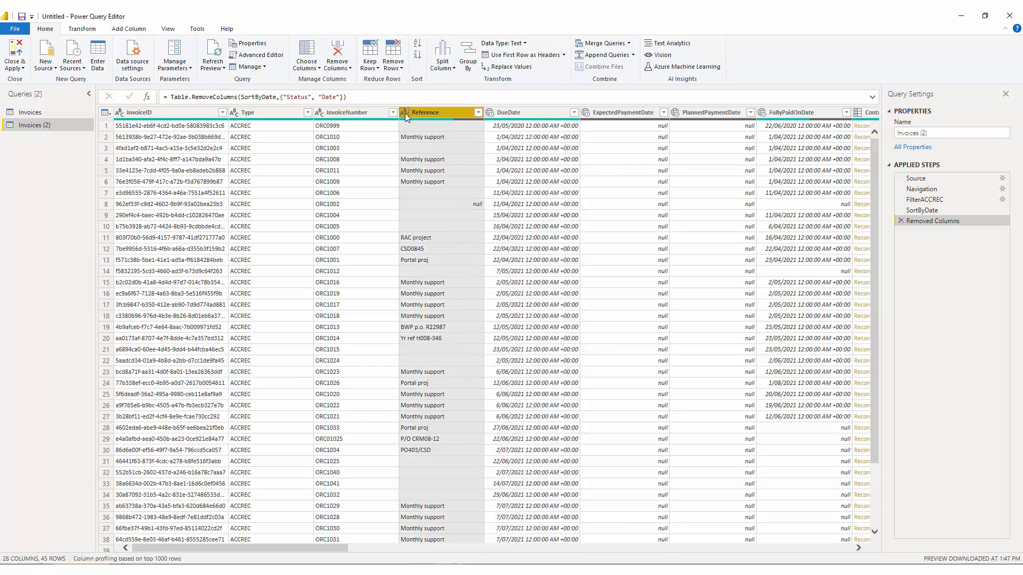
# Step: Scroll to the Contact and Payments columns and preview the first invoice's Contact record and Payments table
pyautogui.click(625, 548)
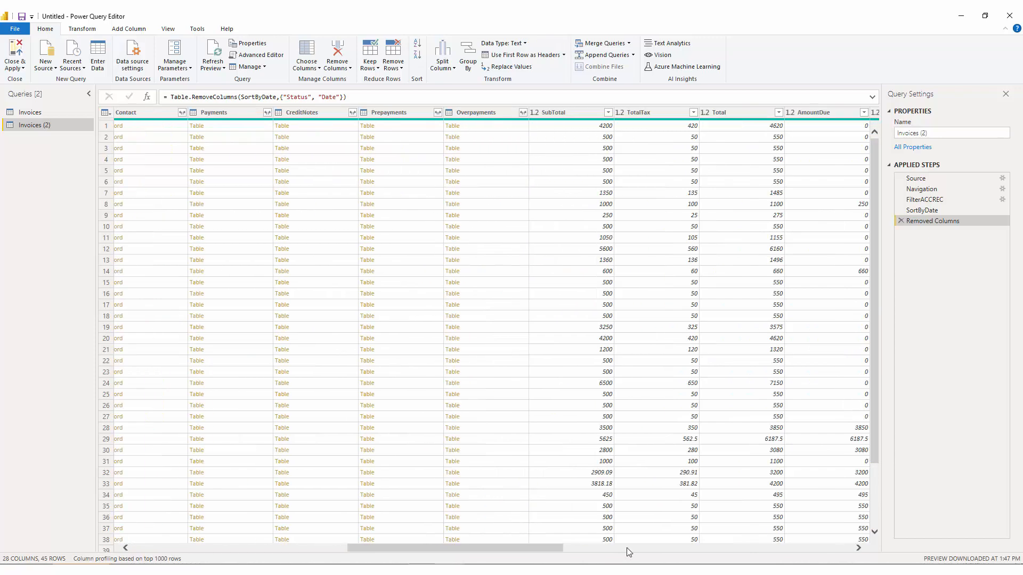
pyautogui.click(567, 113)
pyautogui.moveTo(557, 549); pyautogui.dragTo(509, 559)
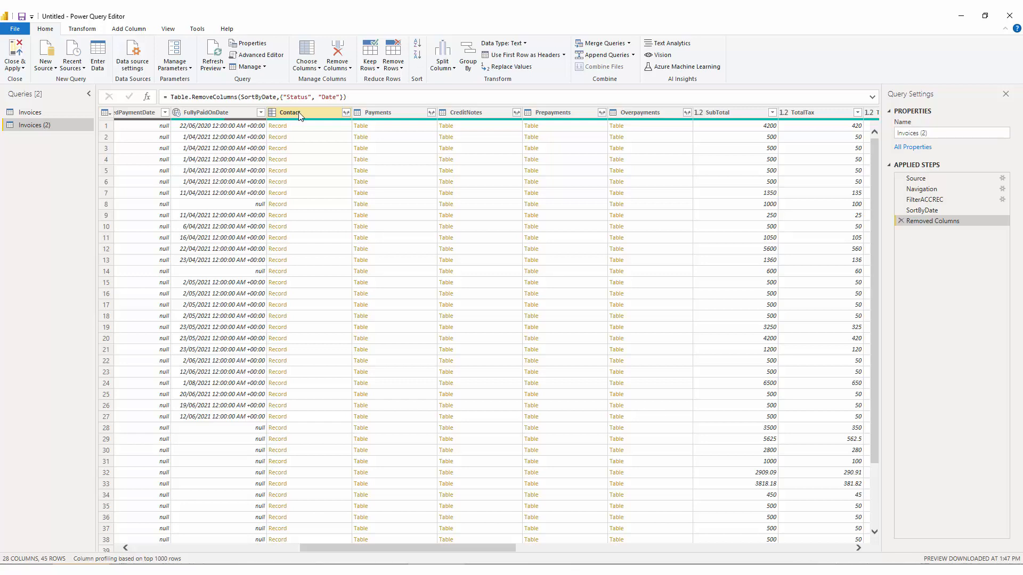
pyautogui.click(302, 126)
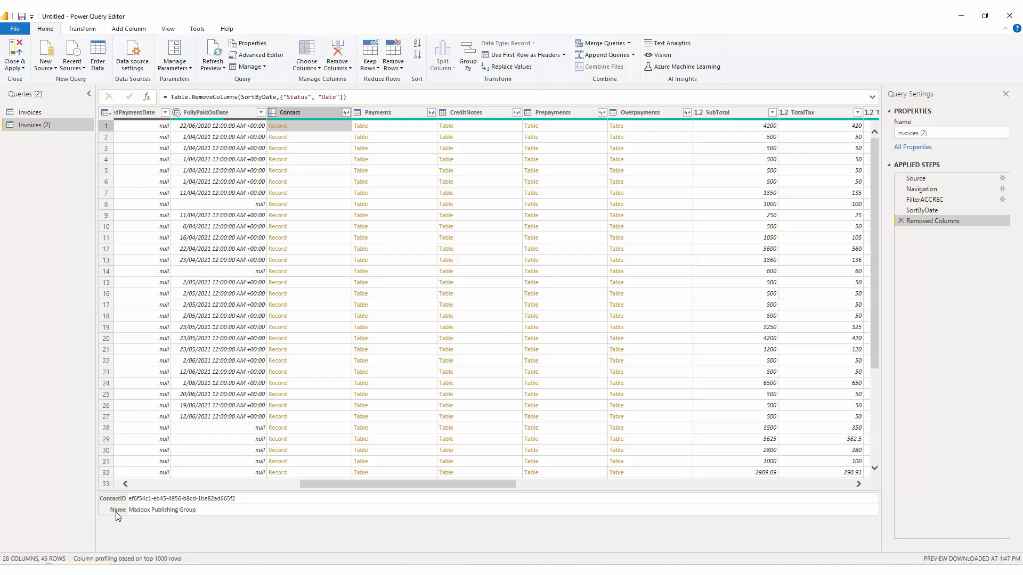
pyautogui.click(370, 126)
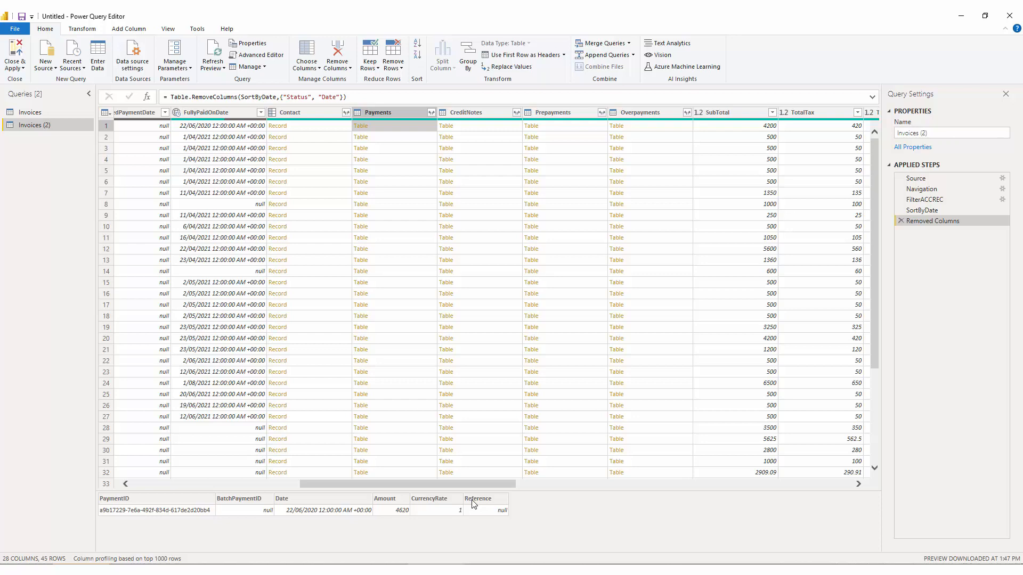
pyautogui.click(324, 131)
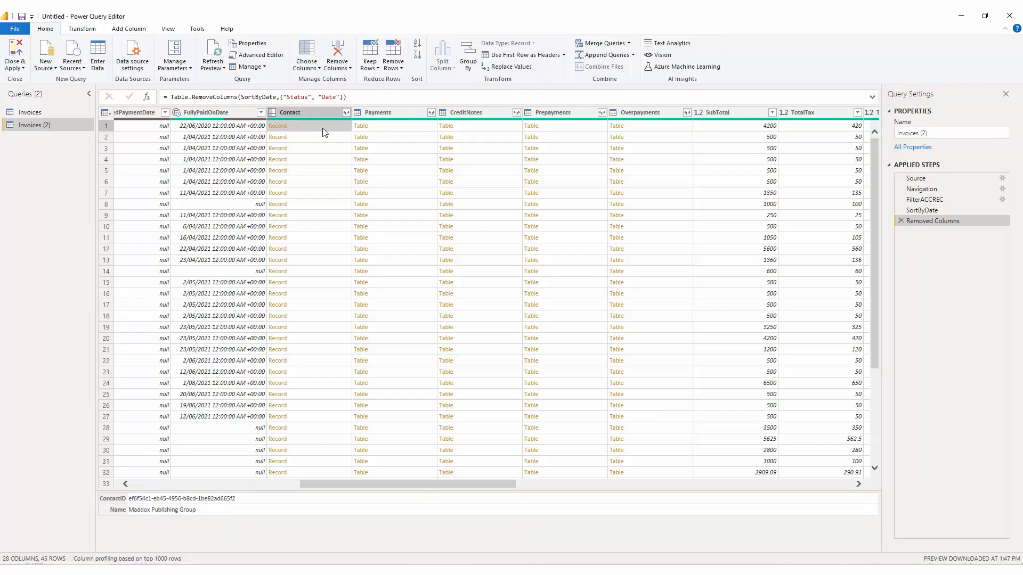
# Step: Expand the Contact column into ContactID and Name using the original column name as prefix
pyautogui.click(345, 113)
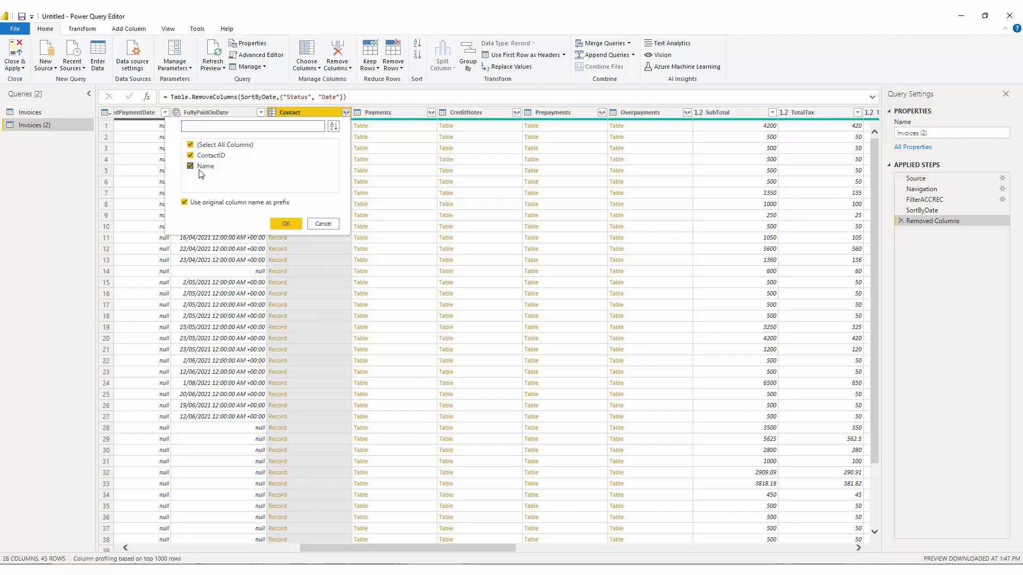
pyautogui.click(278, 222)
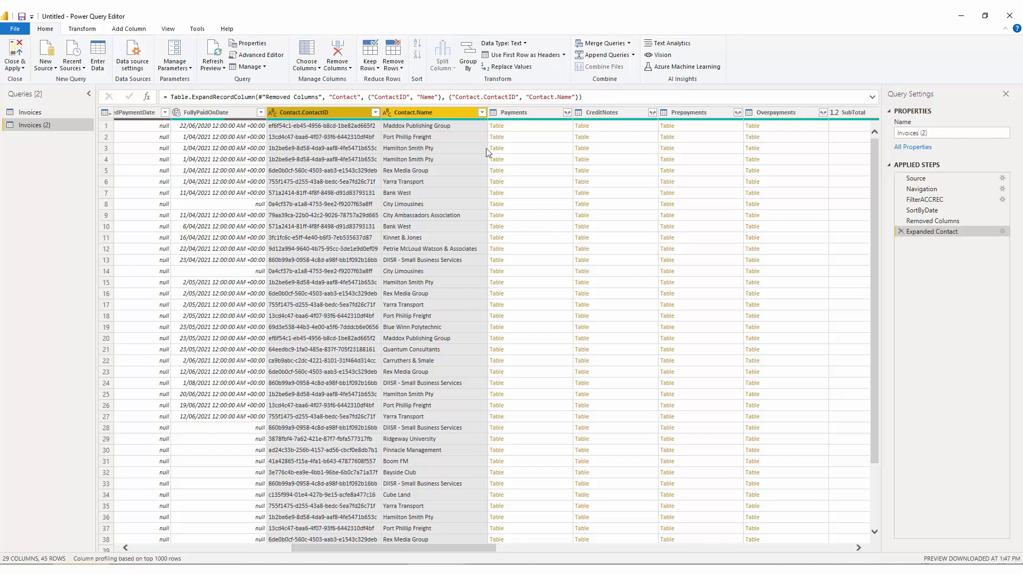
# Step: Expand the Payments column with all of its fields
pyautogui.click(532, 128)
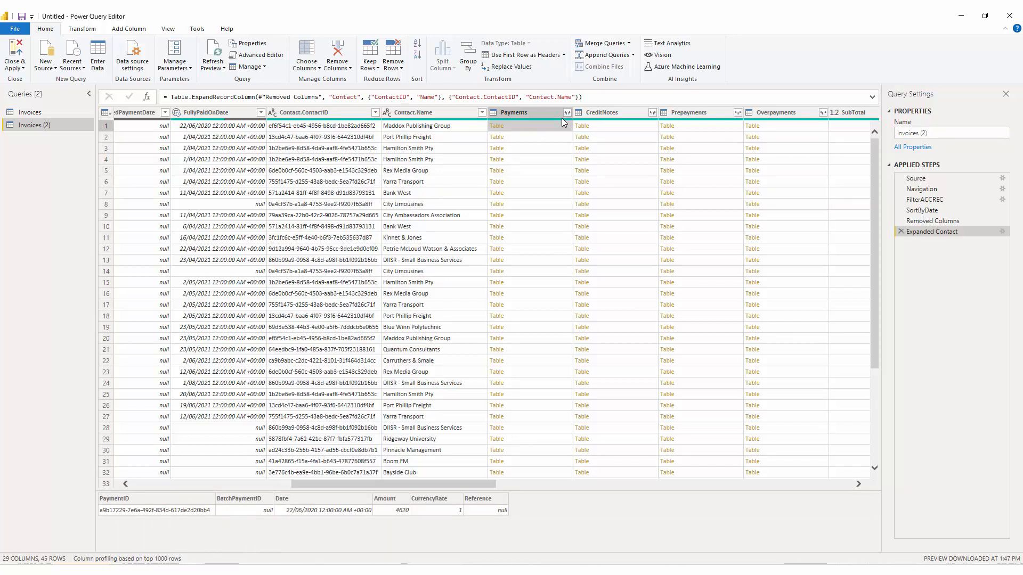
pyautogui.scroll(-5, 514, 255)
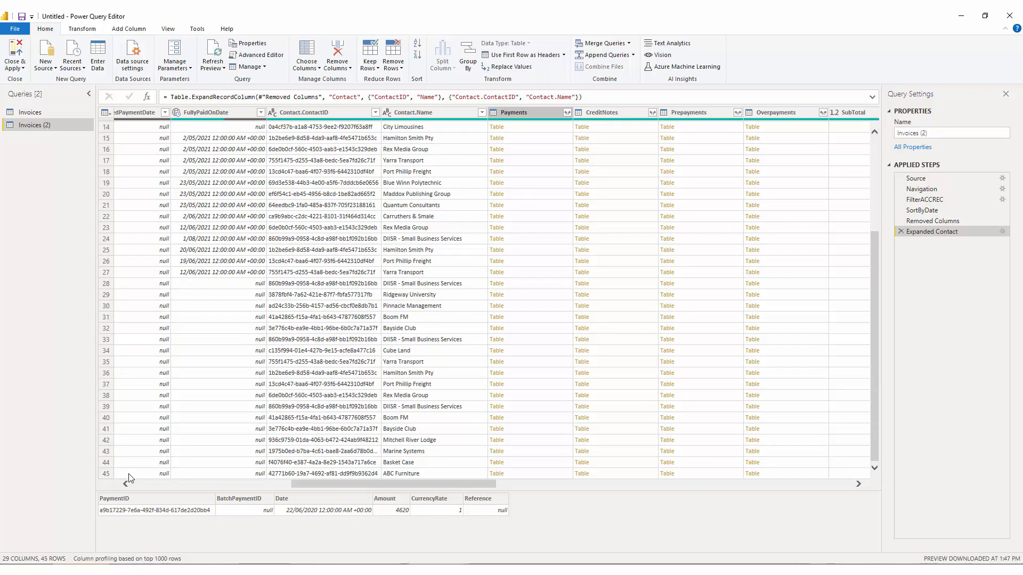
pyautogui.click(567, 112)
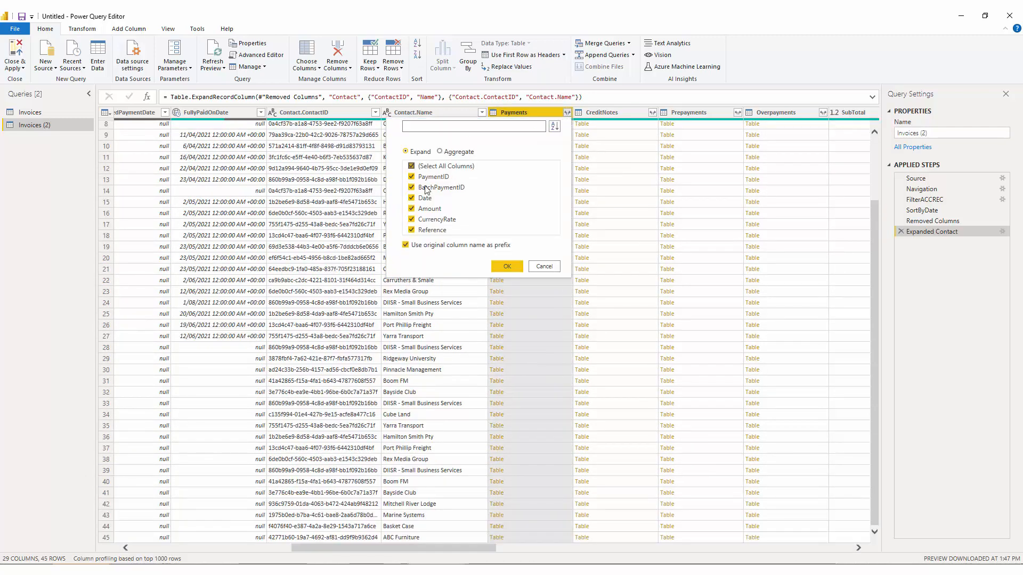
pyautogui.click(507, 267)
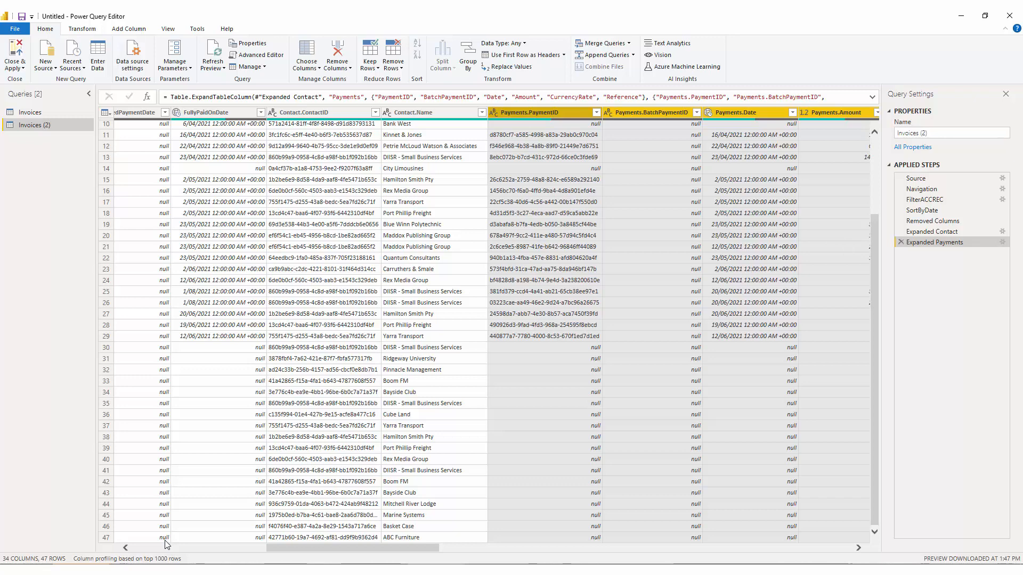
# Step: Delete the Expanded Payments and Expanded Contact steps
pyautogui.click(900, 240)
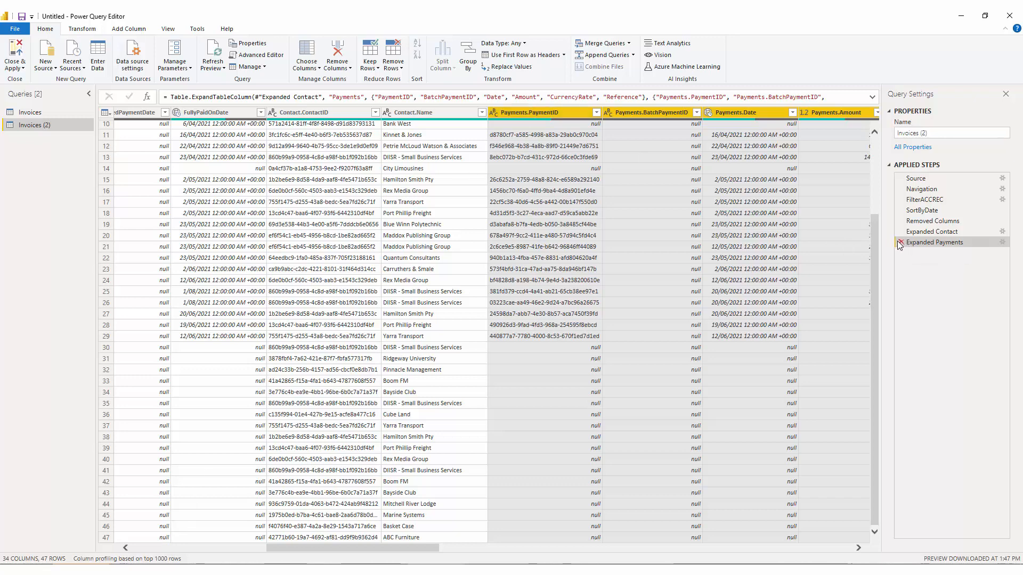
pyautogui.click(900, 232)
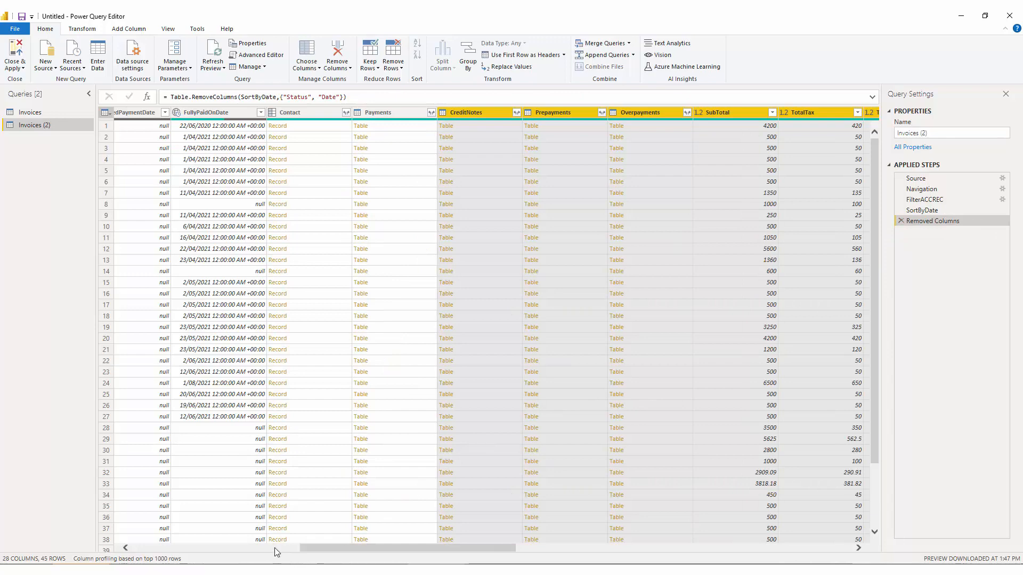
# Step: Filter the InvoiceNumber column to show only invoice ORC1014
pyautogui.click(276, 549)
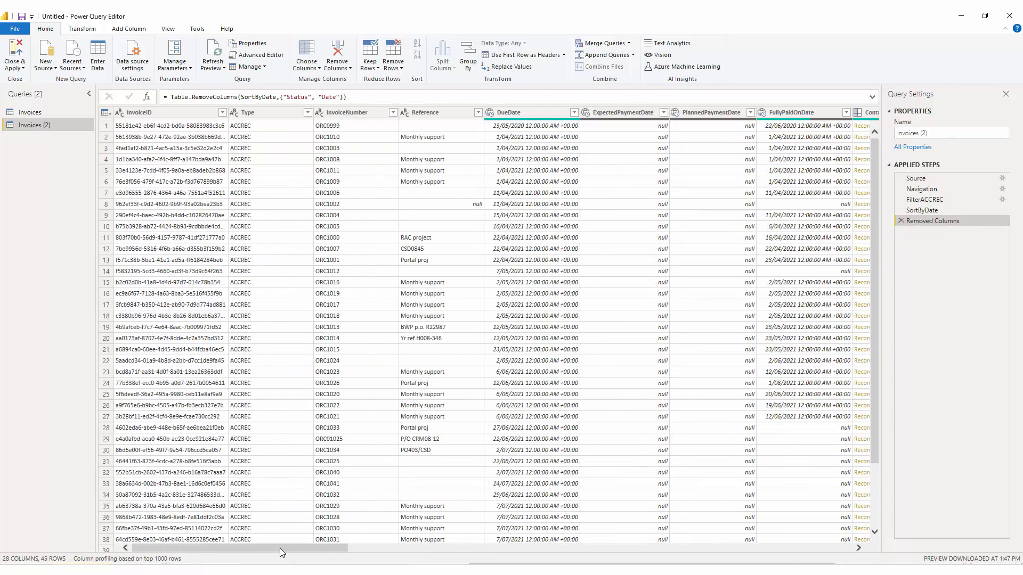
pyautogui.click(392, 113)
pyautogui.click(243, 225)
pyautogui.scroll(-3, 330, 355)
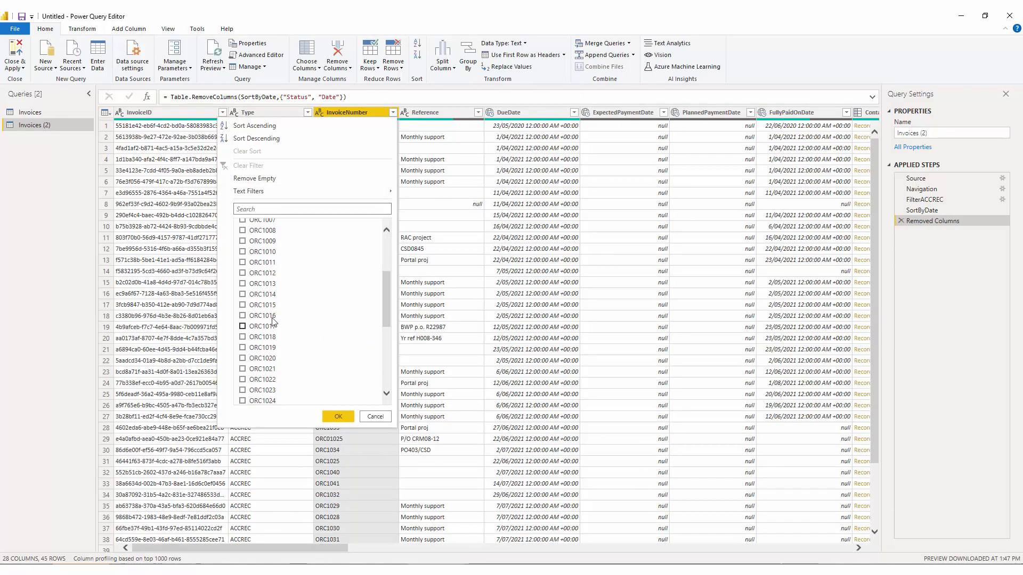
pyautogui.click(270, 295)
pyautogui.click(339, 417)
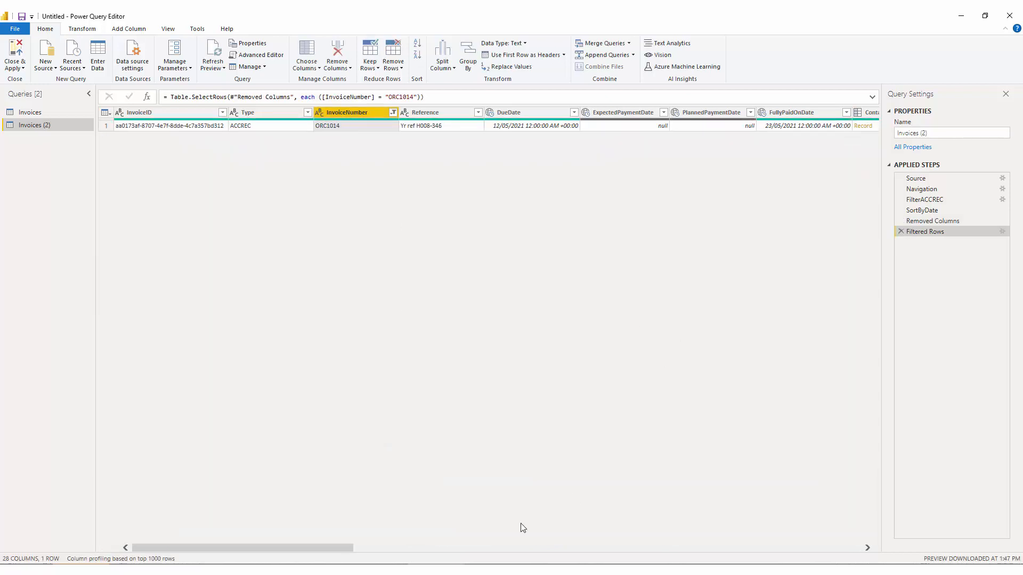
# Step: Expand the Contact column into ContactID and Name, and expand the Payments column with all fields
pyautogui.moveTo(331, 548); pyautogui.dragTo(428, 549)
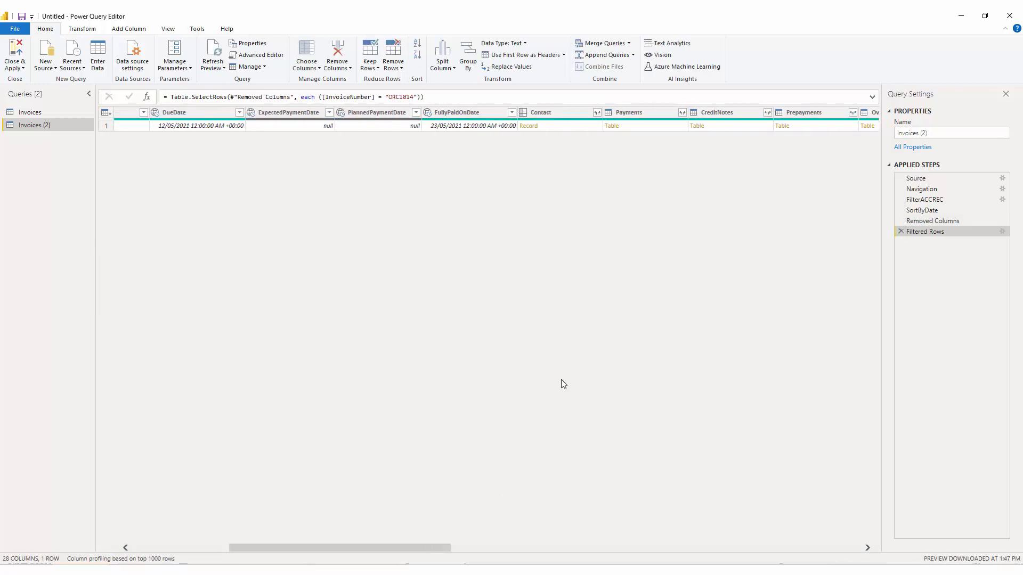
pyautogui.click(597, 112)
pyautogui.click(538, 222)
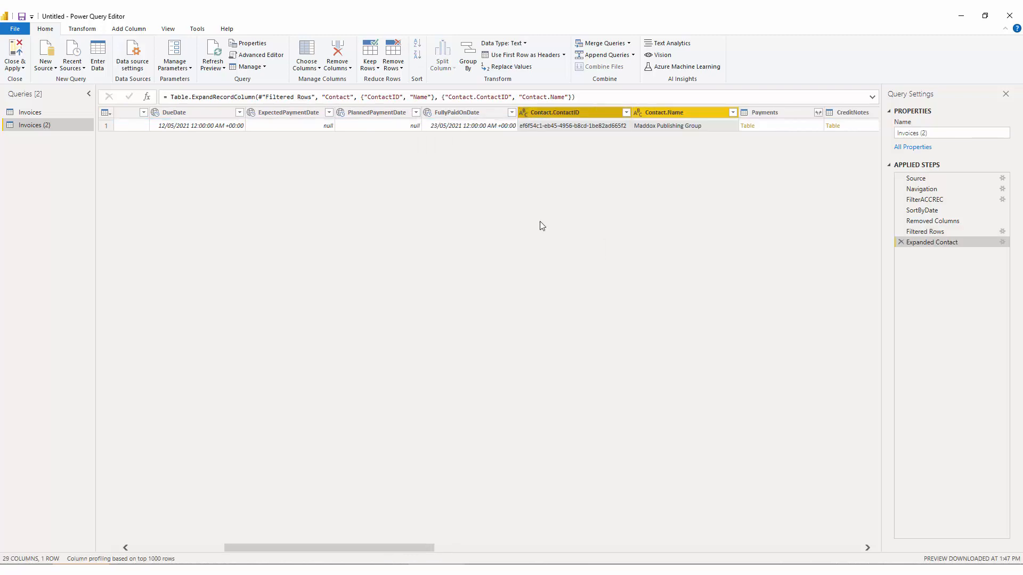
pyautogui.click(817, 112)
pyautogui.click(760, 268)
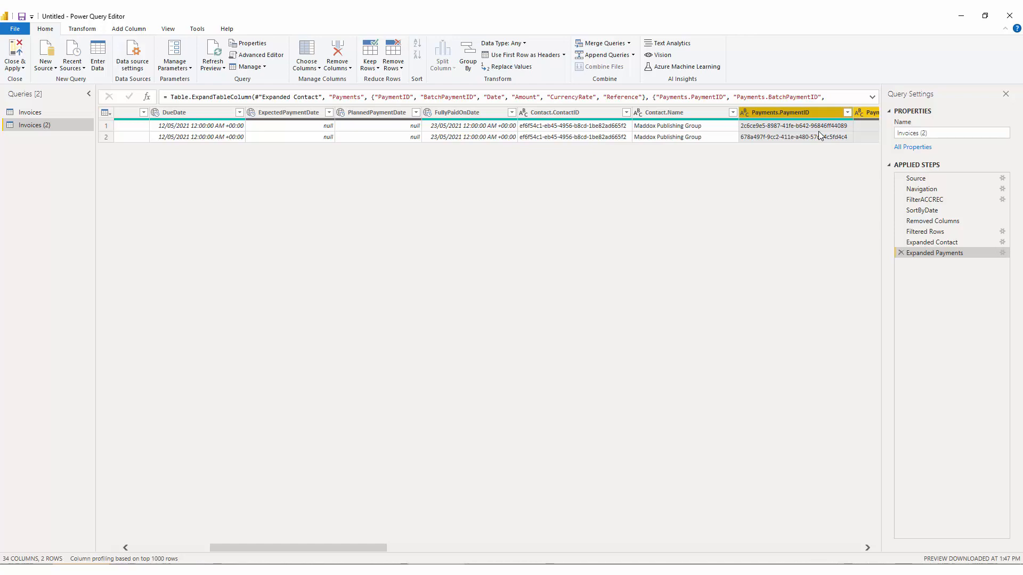
# Step: Scroll across the expanded rows and inspect the Total values of the duplicated invoice rows
pyautogui.click(827, 548)
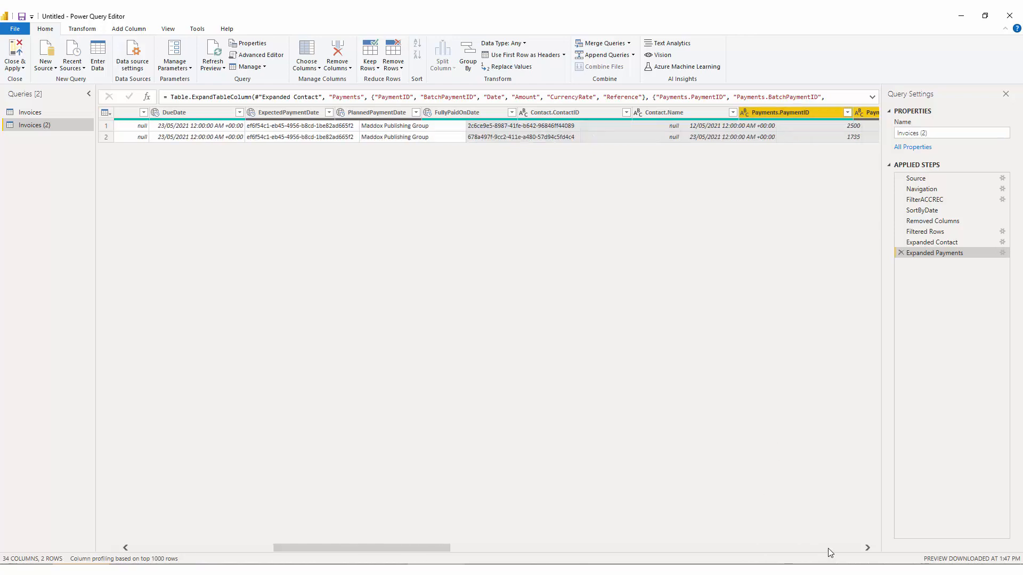
pyautogui.click(827, 548)
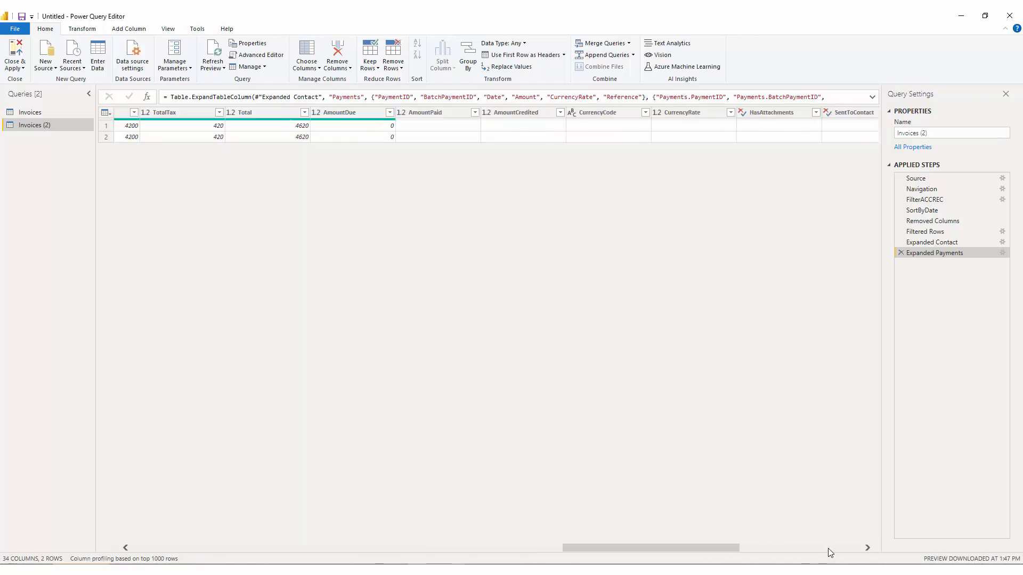
pyautogui.click(288, 133)
pyautogui.click(286, 136)
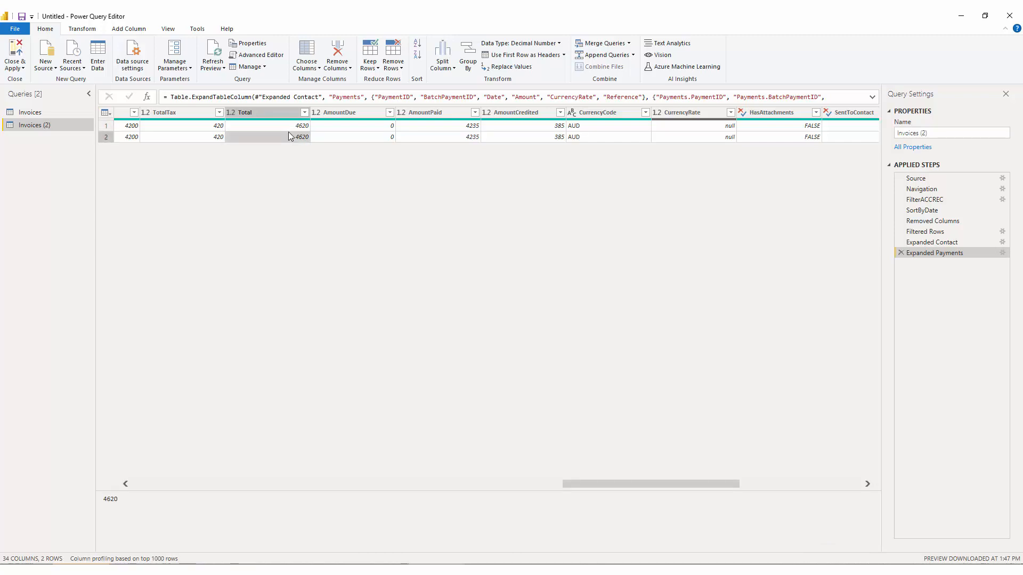
pyautogui.press('Up')
pyautogui.press('Down')
pyautogui.press('Up')
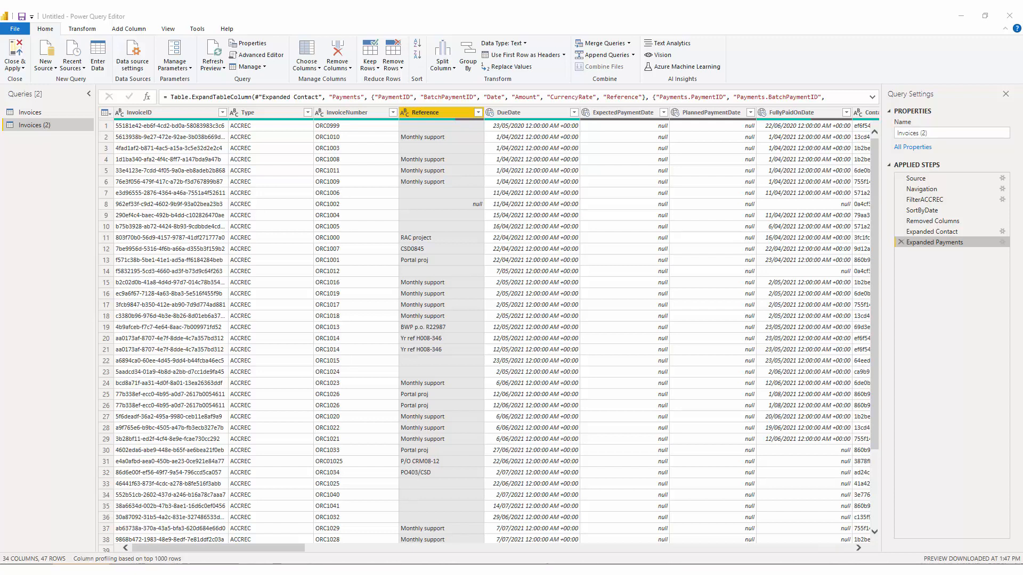
# Step: Add a custom column named Narrative with the formula [InvoiceNumber] & " " & [Reference]
pyautogui.click(135, 32)
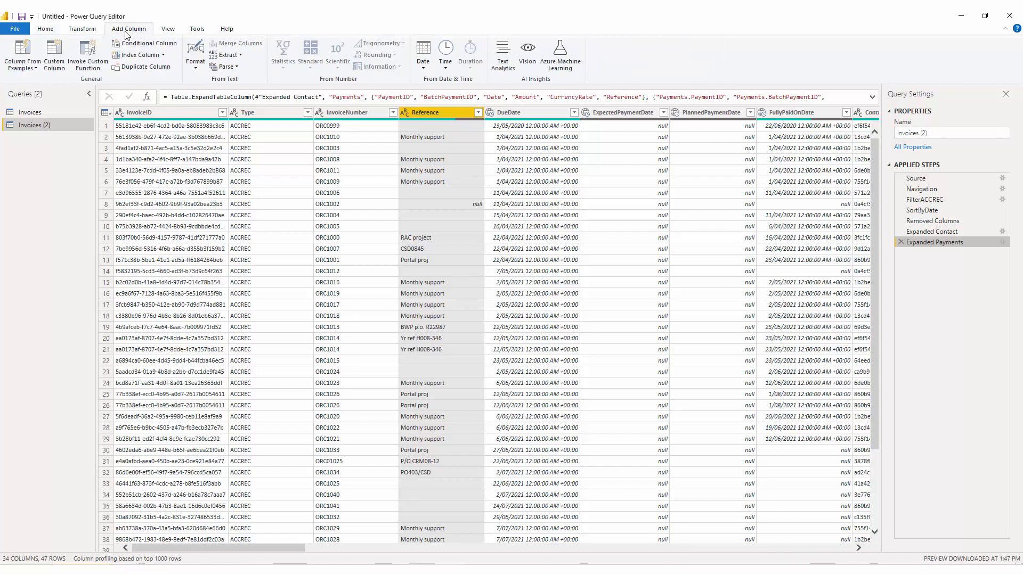
pyautogui.click(51, 65)
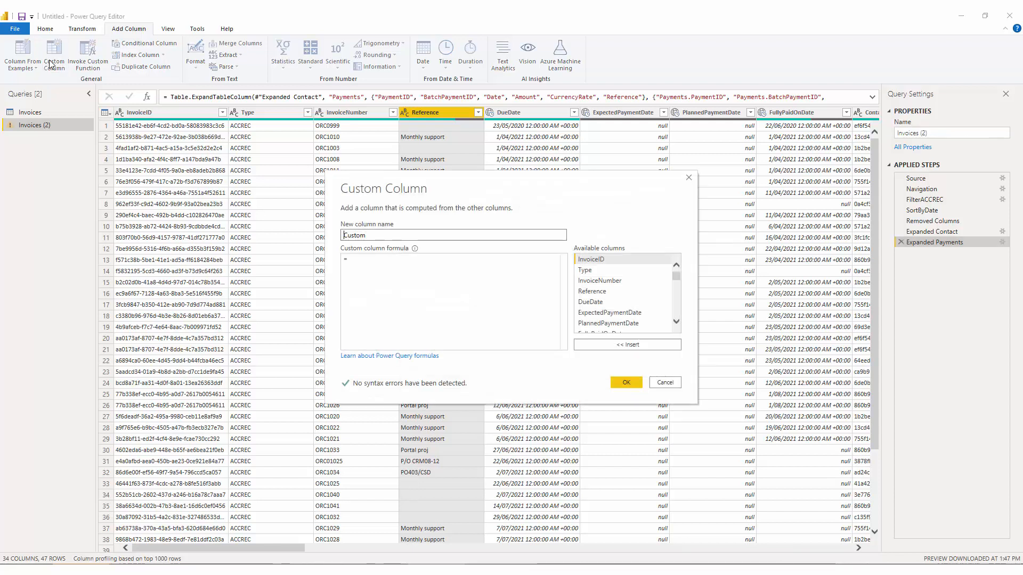
pyautogui.doubleClick(375, 240)
pyautogui.write('Narrative')
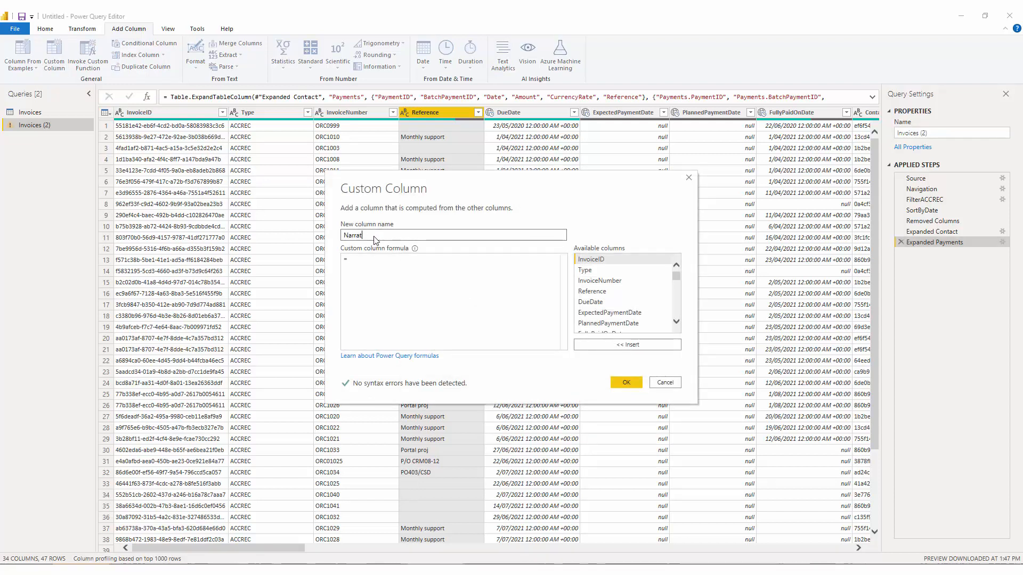
pyautogui.click(402, 288)
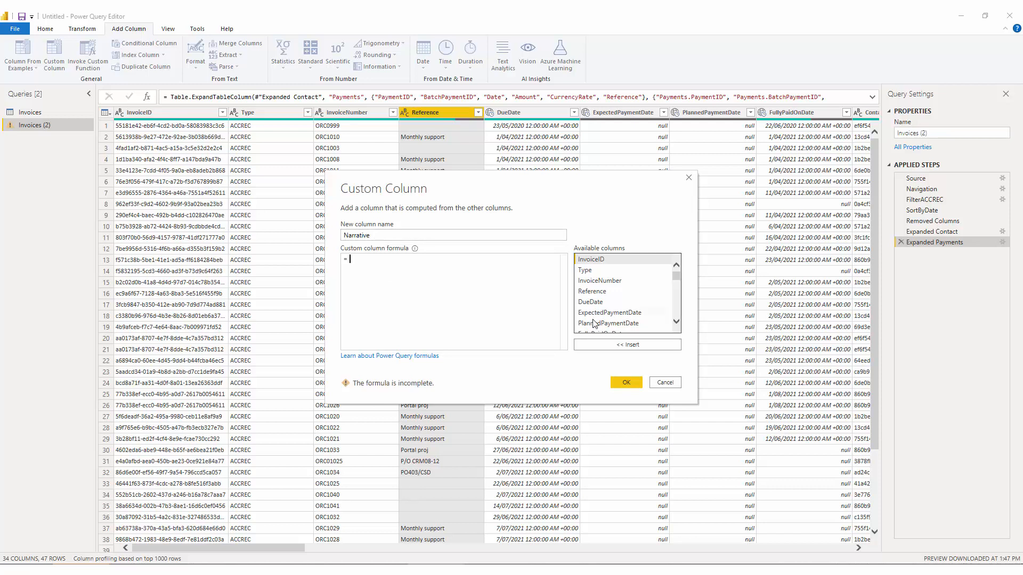
pyautogui.doubleClick(600, 280)
pyautogui.write('& " ')
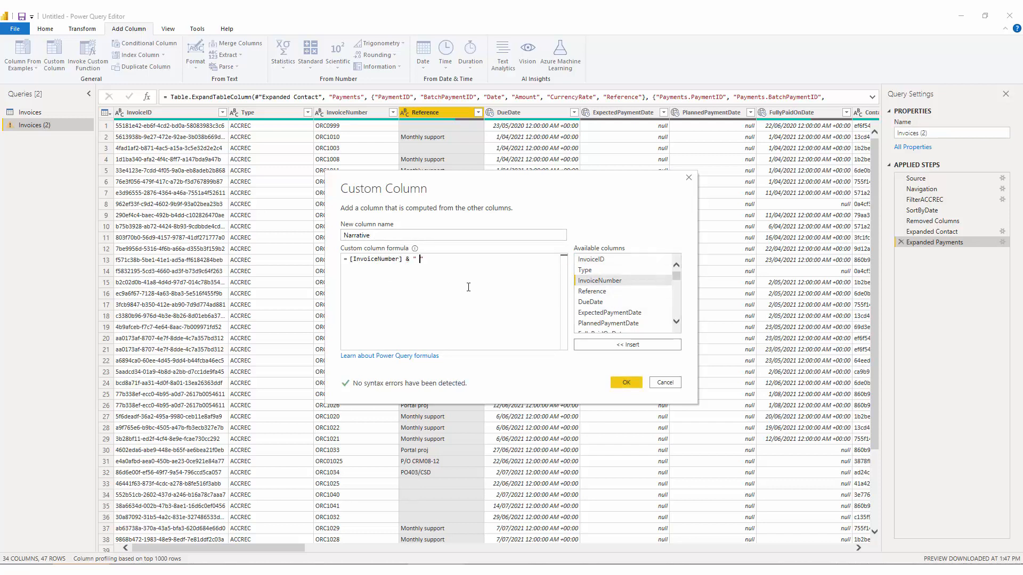
pyautogui.write('" &')
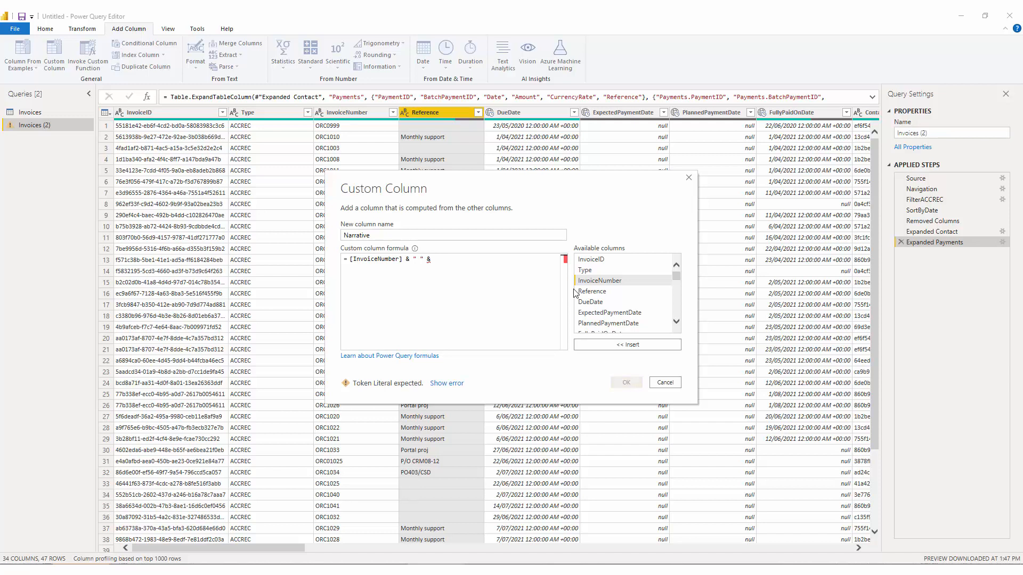
pyautogui.doubleClick(592, 291)
pyautogui.click(431, 260)
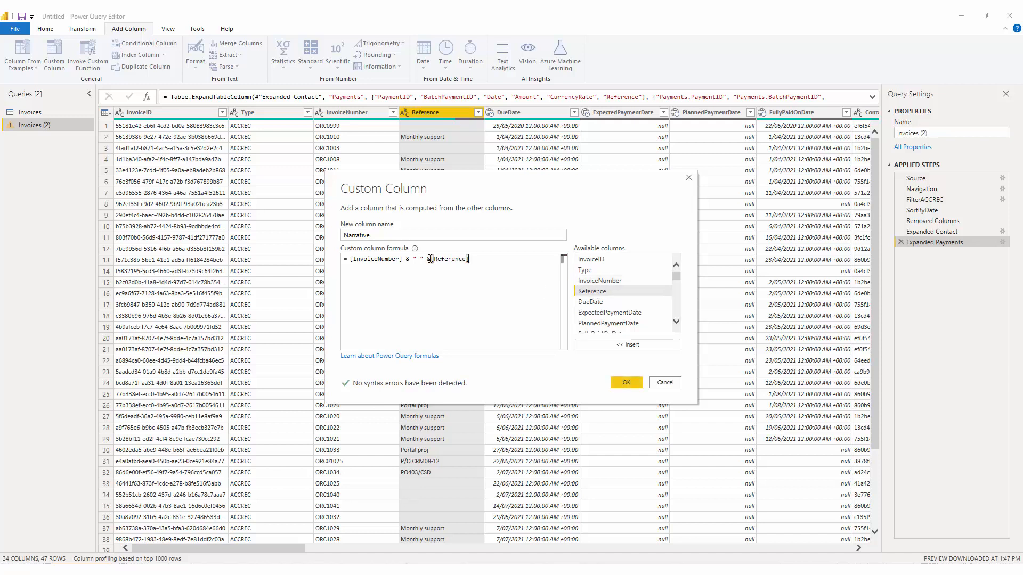
pyautogui.click(626, 382)
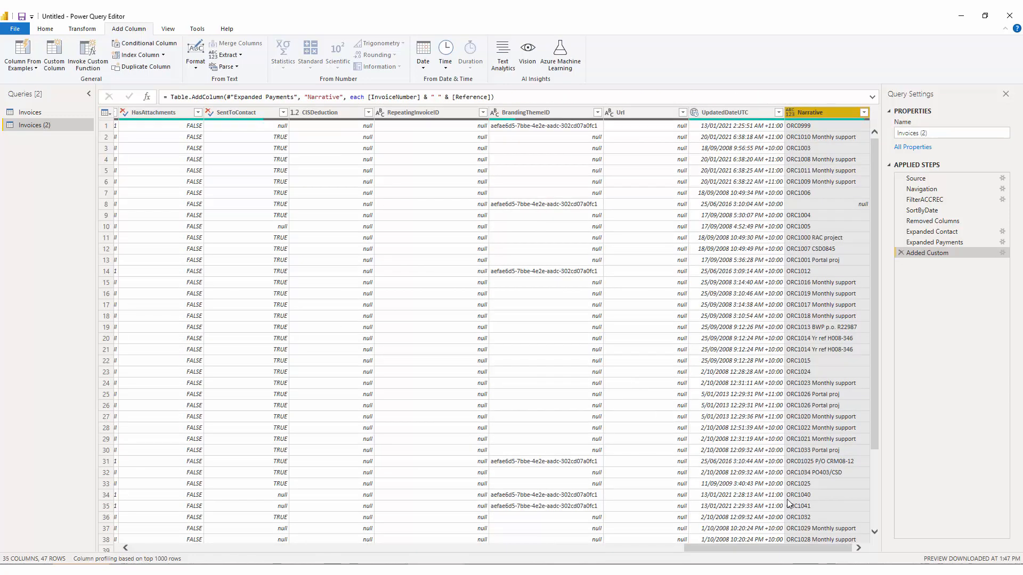